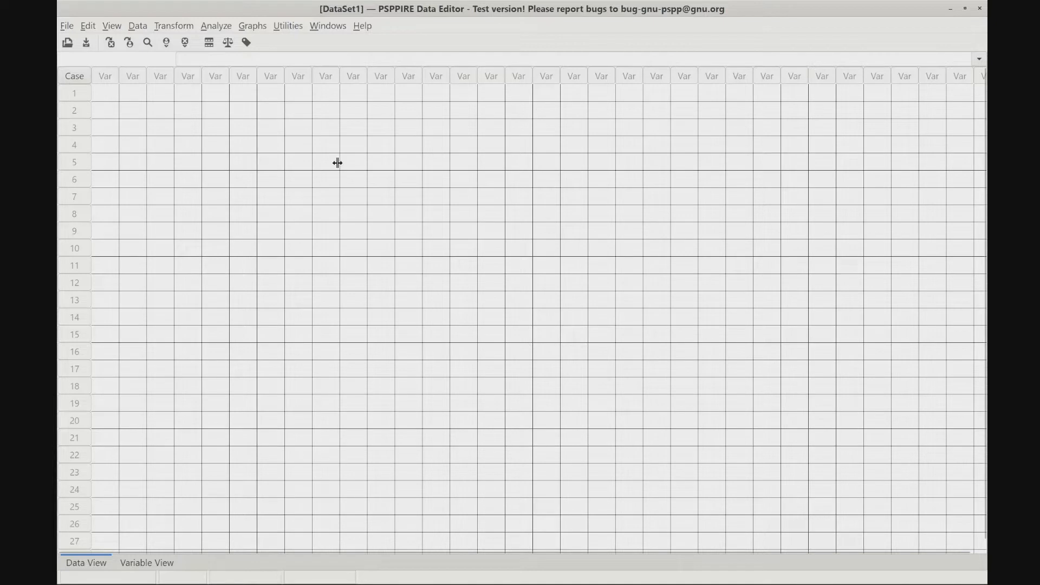
# - Define a first variable named Gender and set its type to String
pyautogui.click(150, 564)
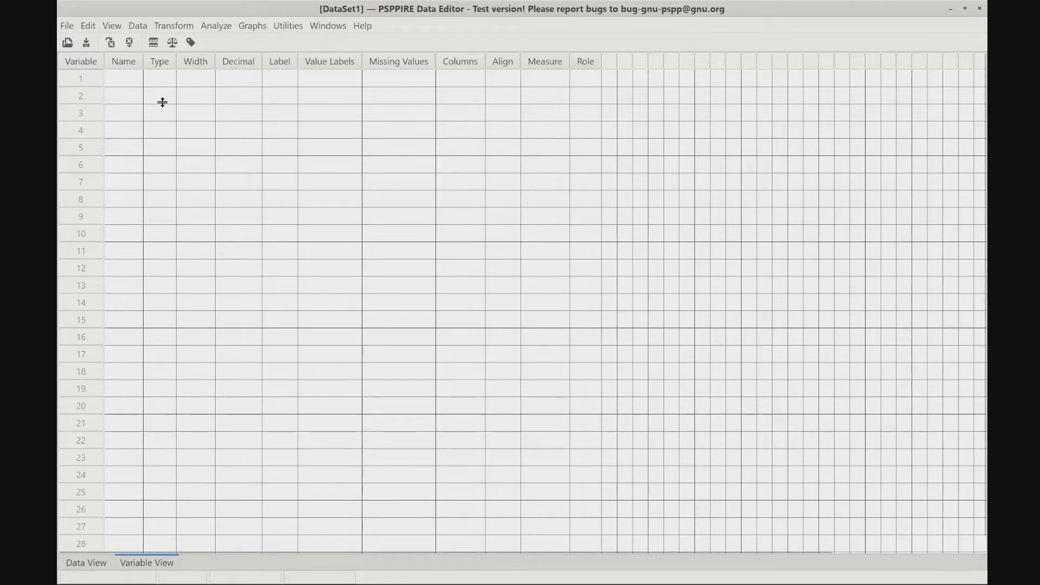
pyautogui.click(123, 79)
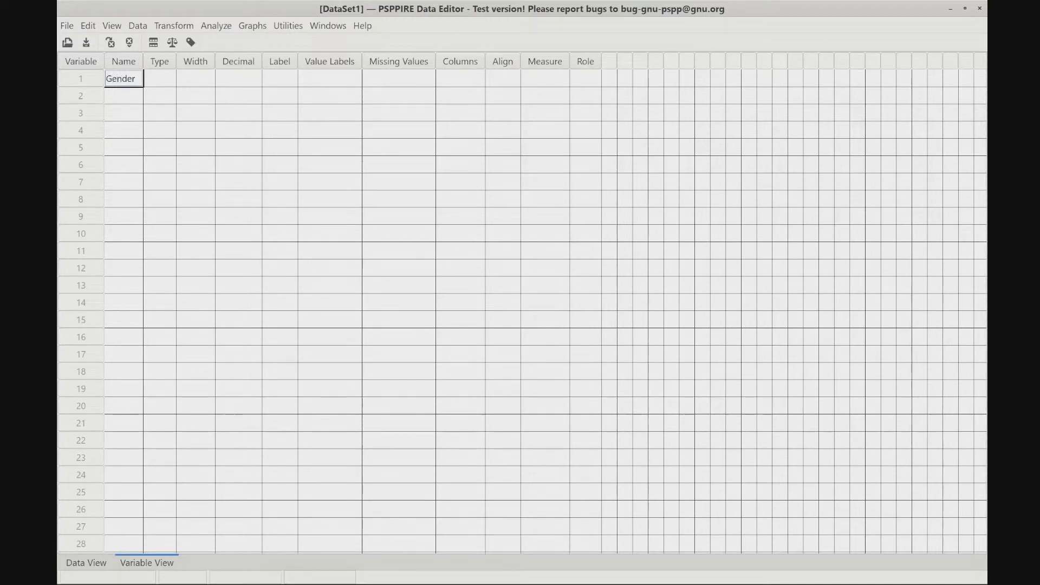
pyautogui.click(156, 80)
pyautogui.click(170, 79)
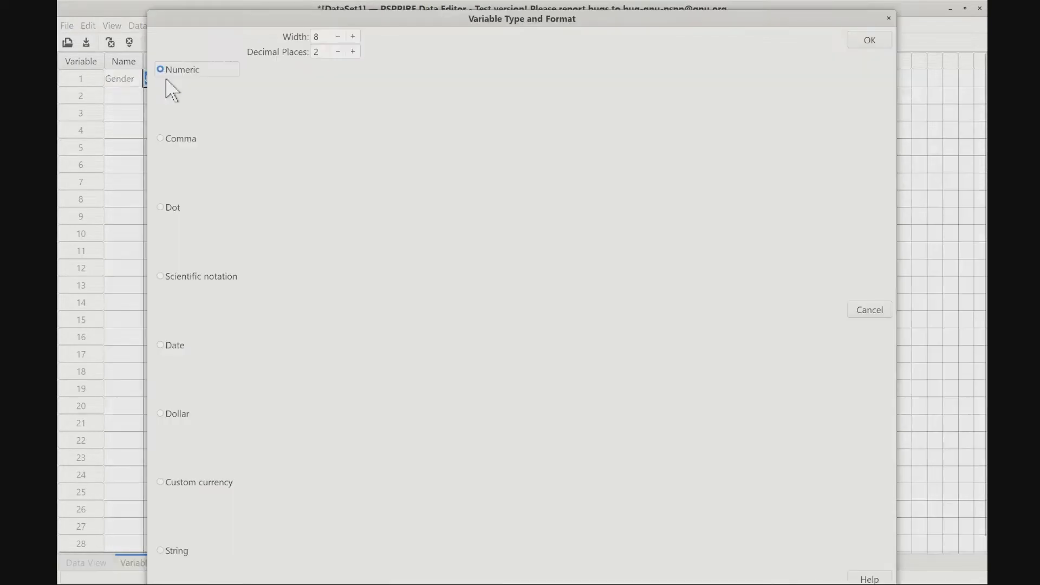
pyautogui.click(162, 555)
pyautogui.click(870, 40)
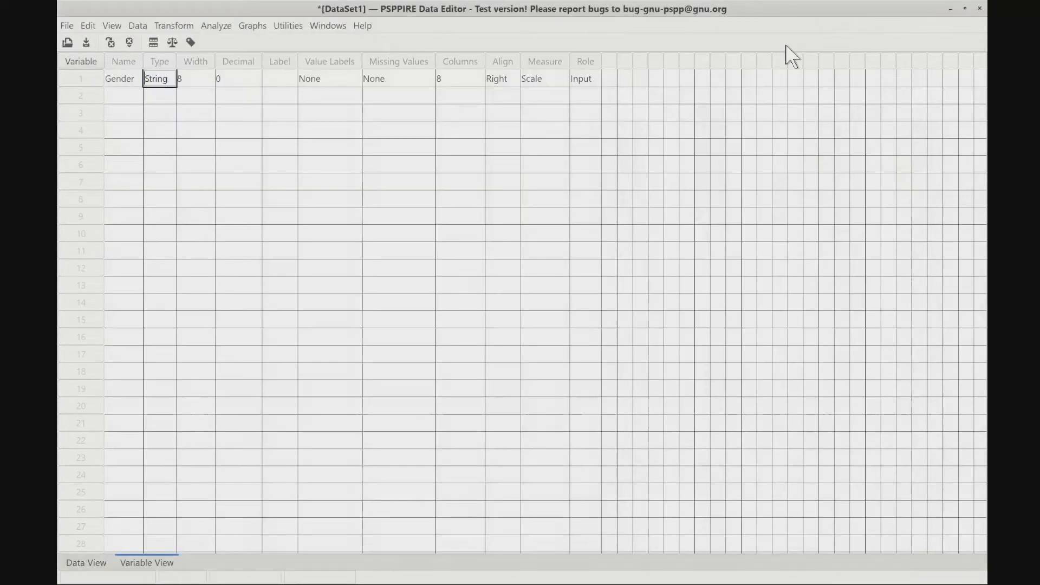
# - Enter a descriptive label for the Gender variable identifying it as the respondent's gender
pyautogui.click(187, 81)
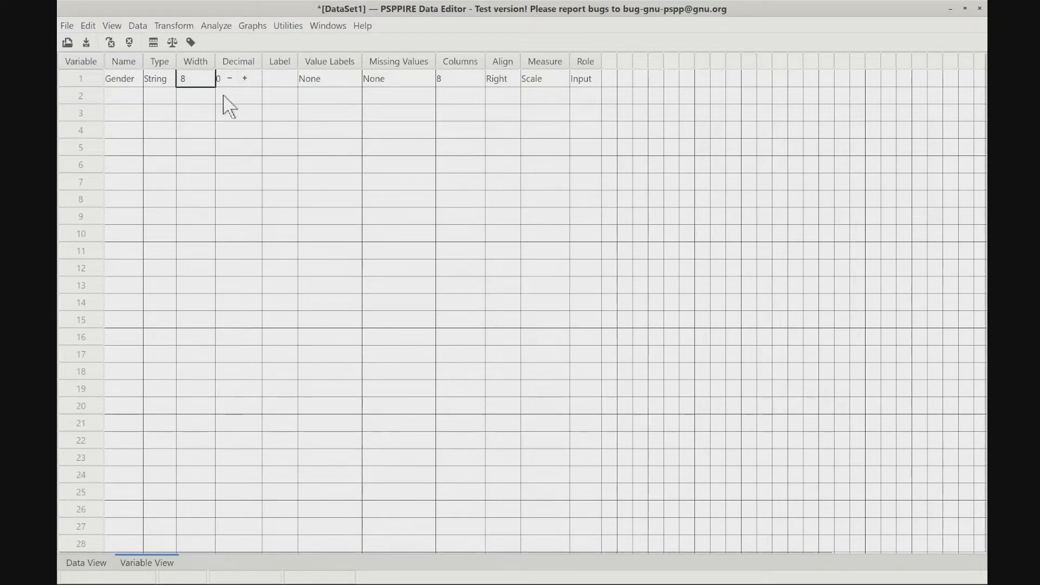
pyautogui.click(278, 85)
pyautogui.click(277, 80)
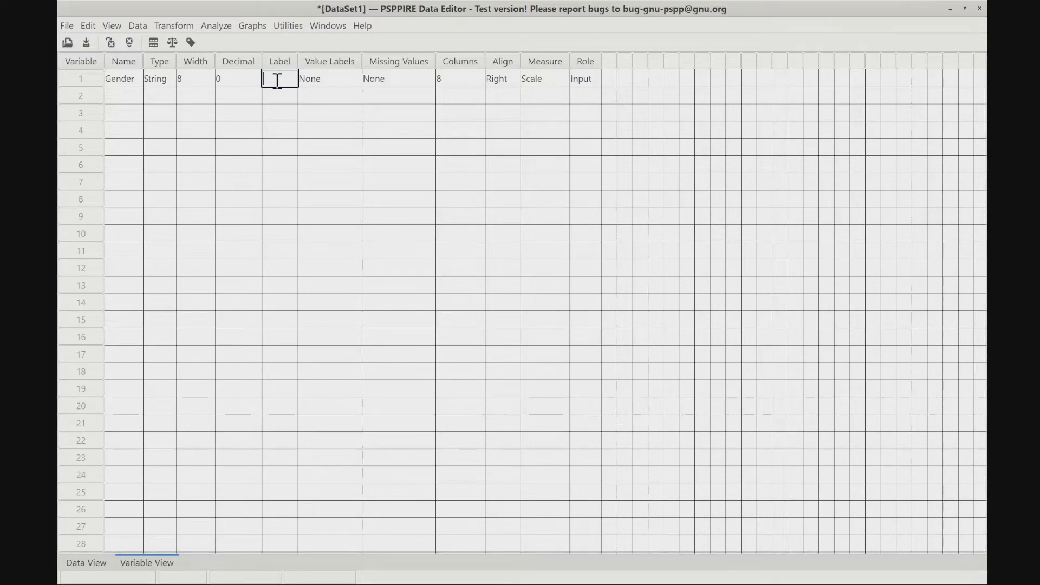
pyautogui.write('Respondent')
# - Add a value label to the Gender variable with value Male and label 1
pyautogui.click(325, 80)
pyautogui.click(331, 80)
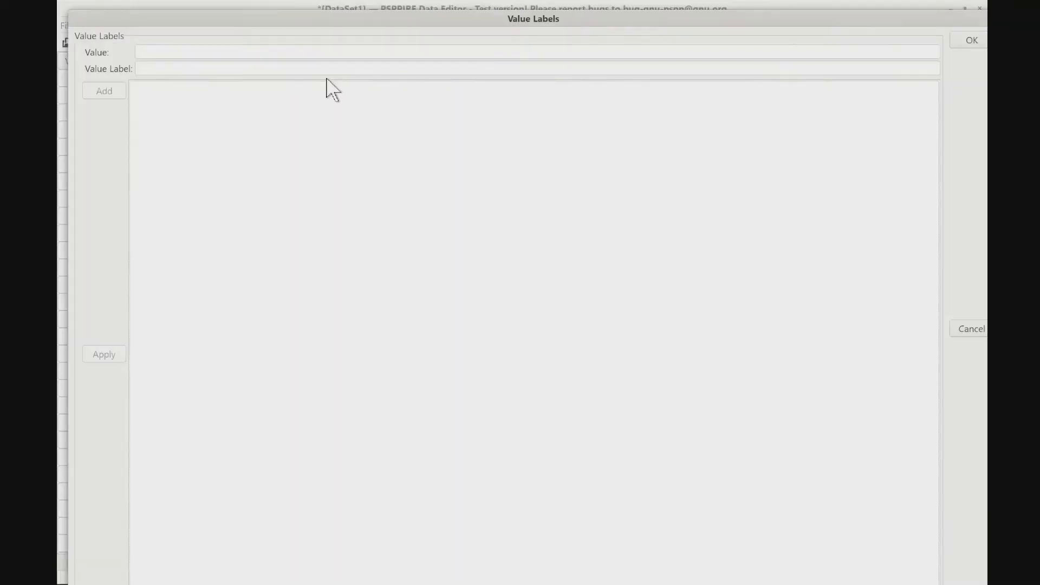
pyautogui.click(186, 52)
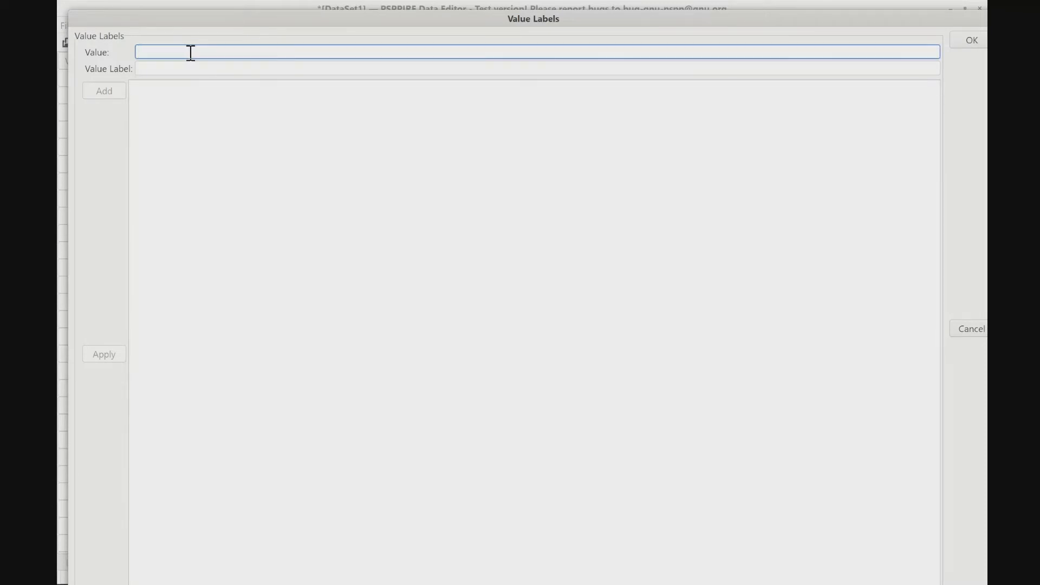
pyautogui.click(190, 70)
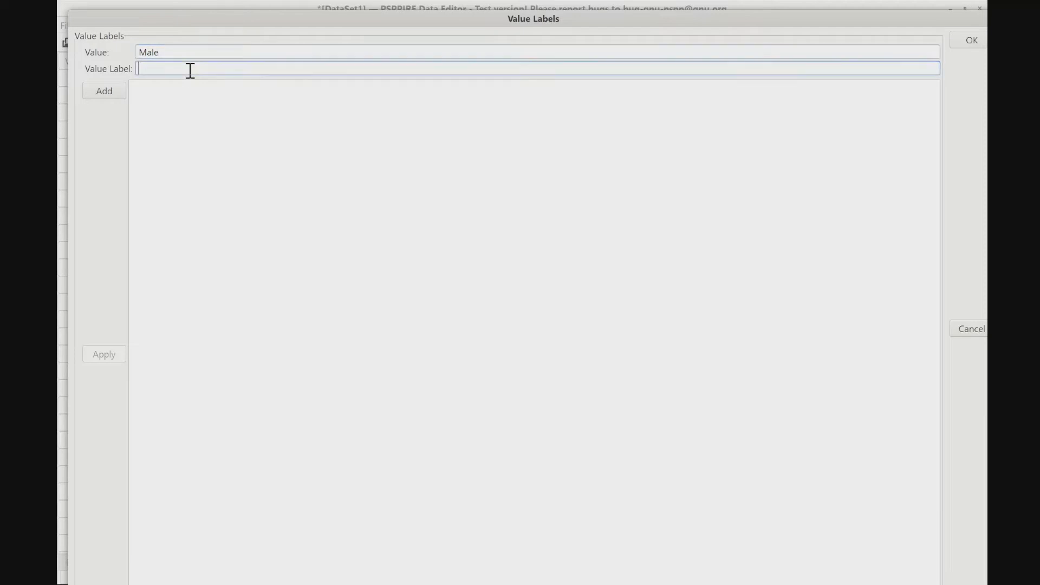
pyautogui.click(104, 90)
# - Add a second value label with value Female and label 2, and apply the value labels to Gender
pyautogui.write('F')
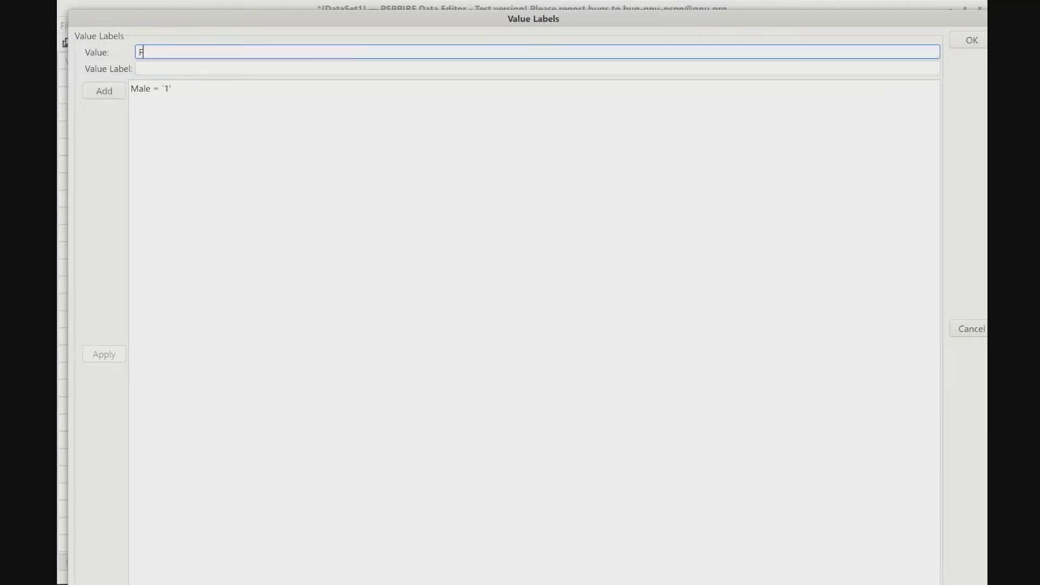
pyautogui.write('emale')
pyautogui.click(190, 67)
pyautogui.write('2')
pyautogui.click(104, 93)
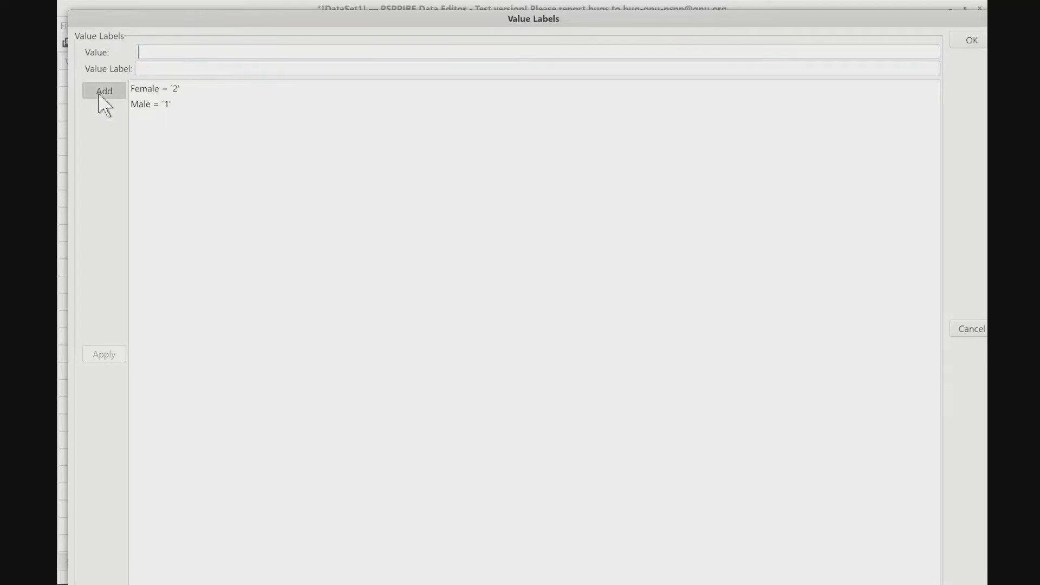
pyautogui.click(968, 42)
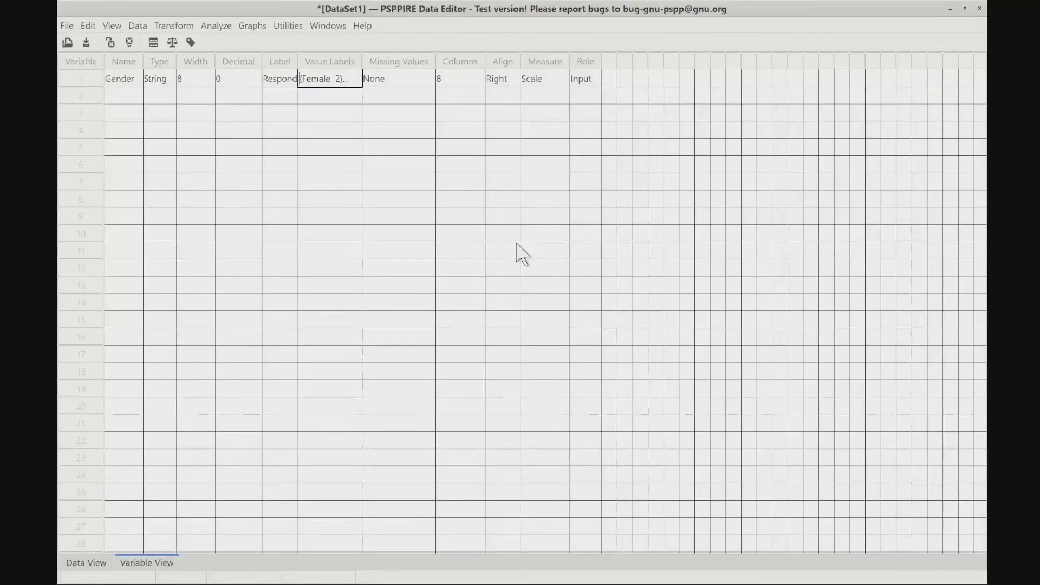
# - Keep the Gender variable at no missing values and set its measure to Nominal
pyautogui.click(401, 79)
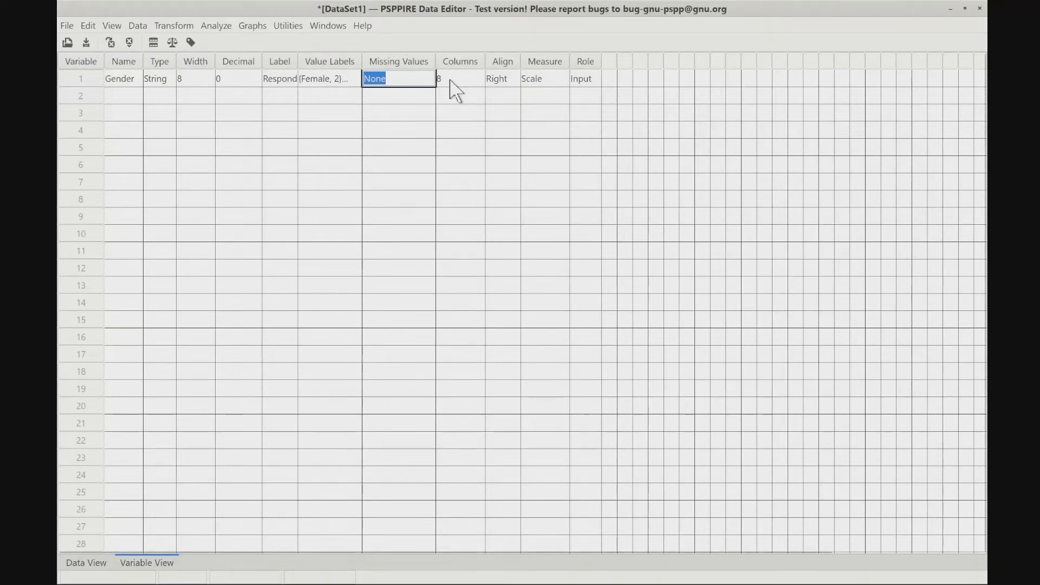
pyautogui.click(408, 80)
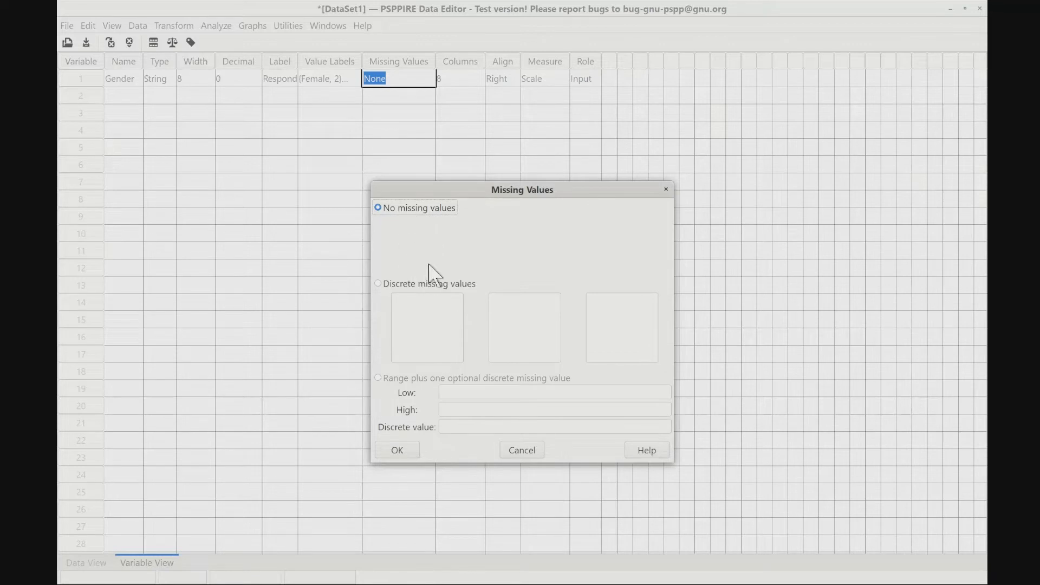
pyautogui.click(399, 452)
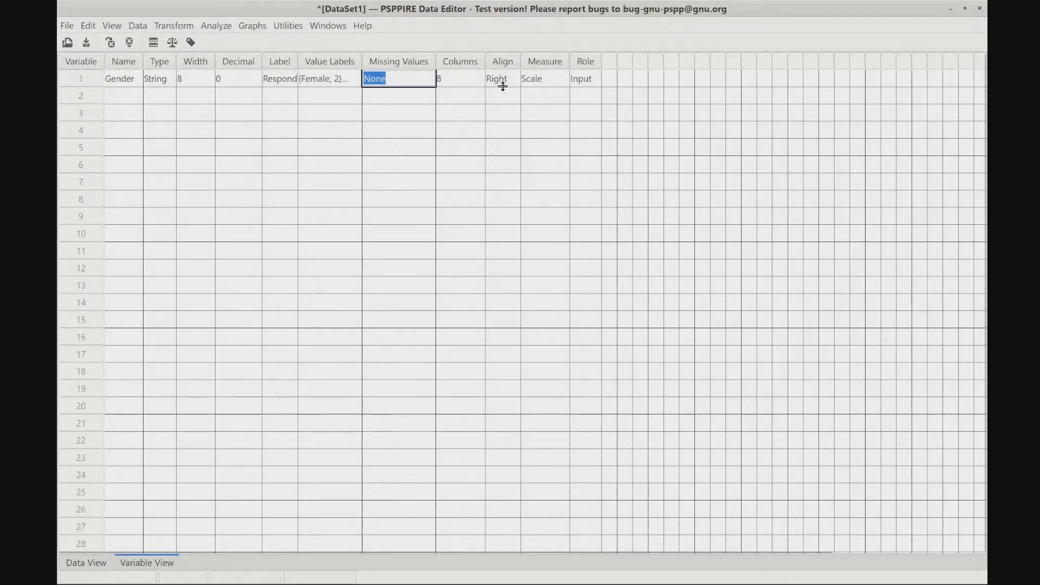
pyautogui.click(539, 80)
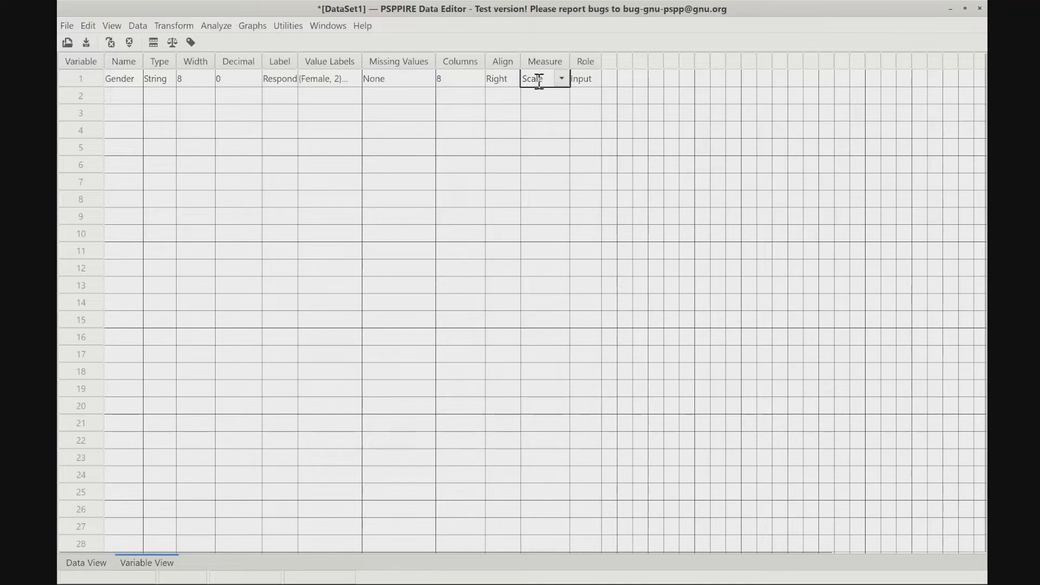
pyautogui.click(562, 78)
pyautogui.click(554, 99)
# - In the data sheet, enter Female for case 1 and Male for case 2 under Gender
pyautogui.click(81, 565)
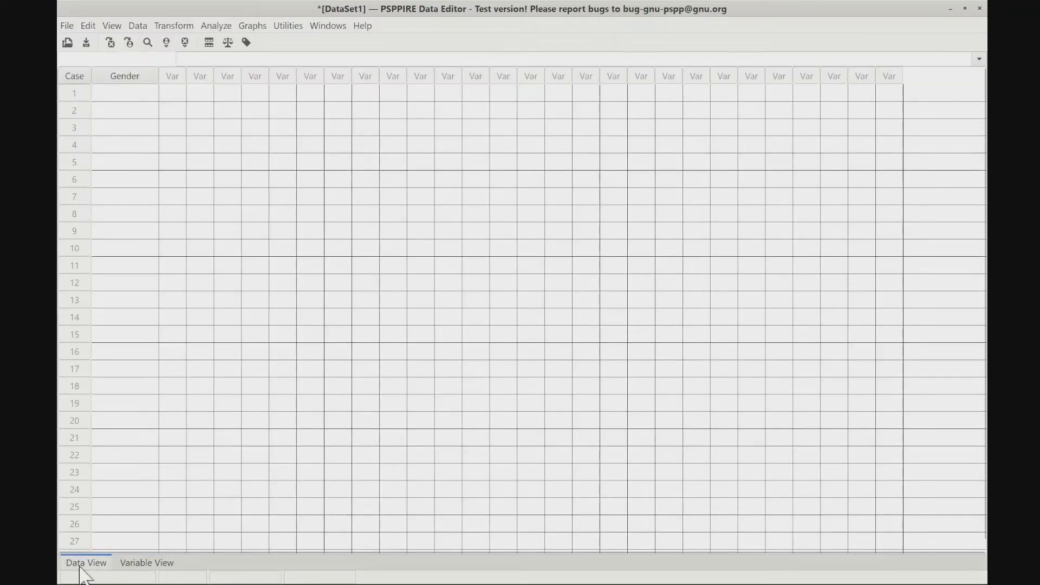
pyautogui.click(140, 95)
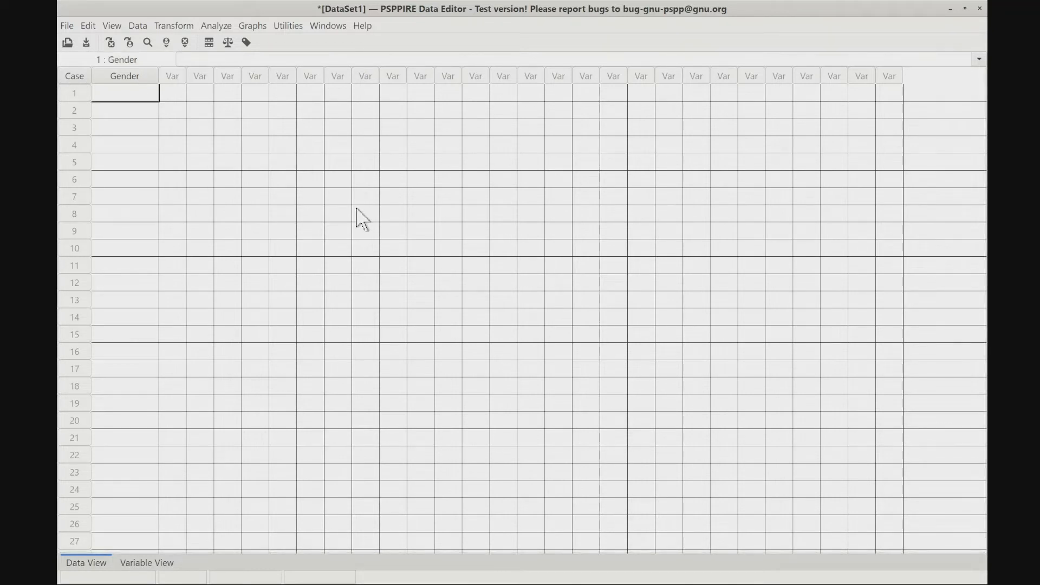
pyautogui.write('Female')
pyautogui.press('Return')
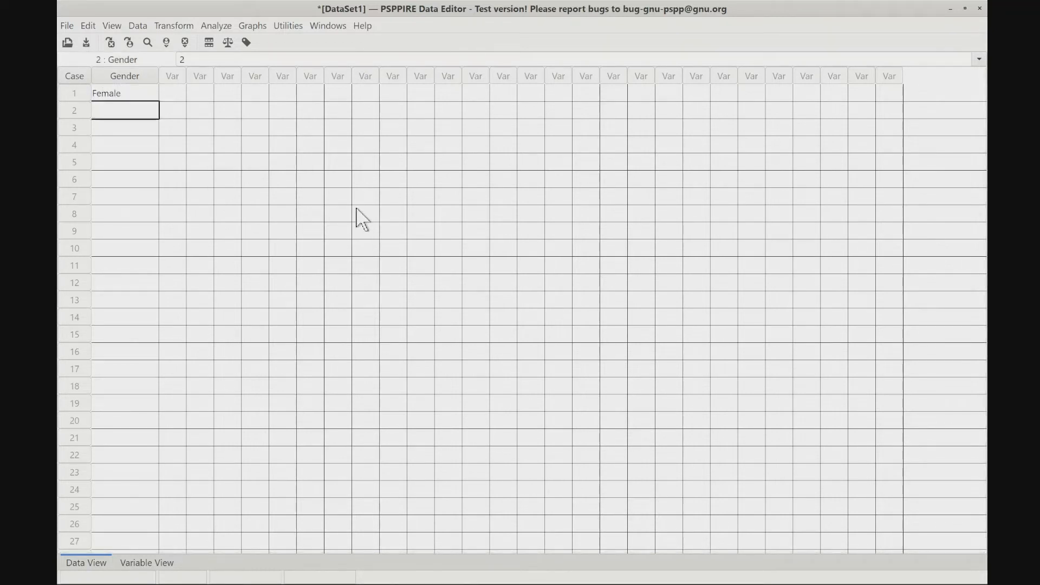
pyautogui.write('Male')
pyautogui.press('Return')
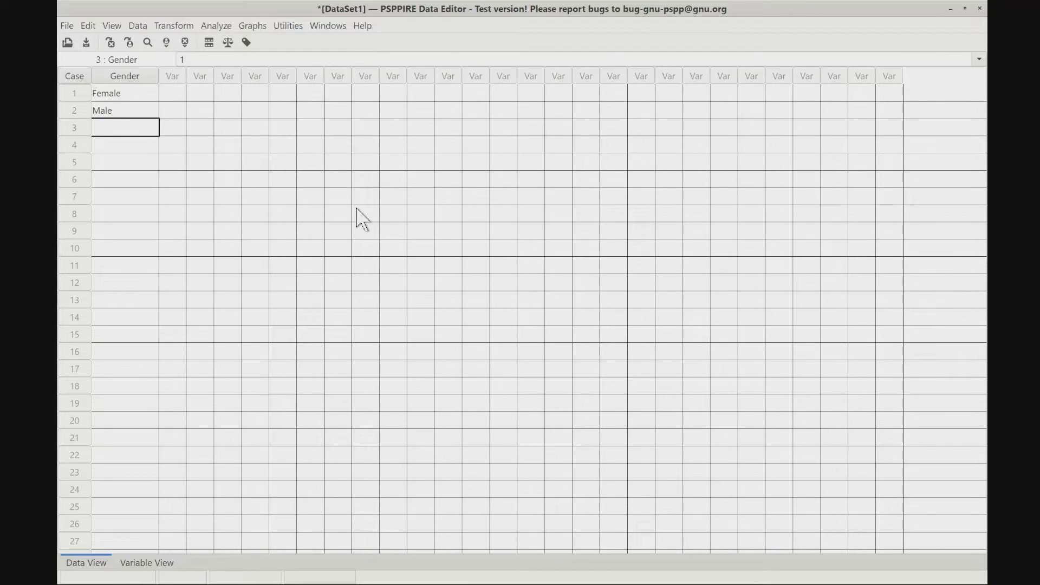
# - Fill in Gender for cases 3 to 9 with the codes 1, 1, 2, 2, 1, 1, 2
pyautogui.click(126, 93)
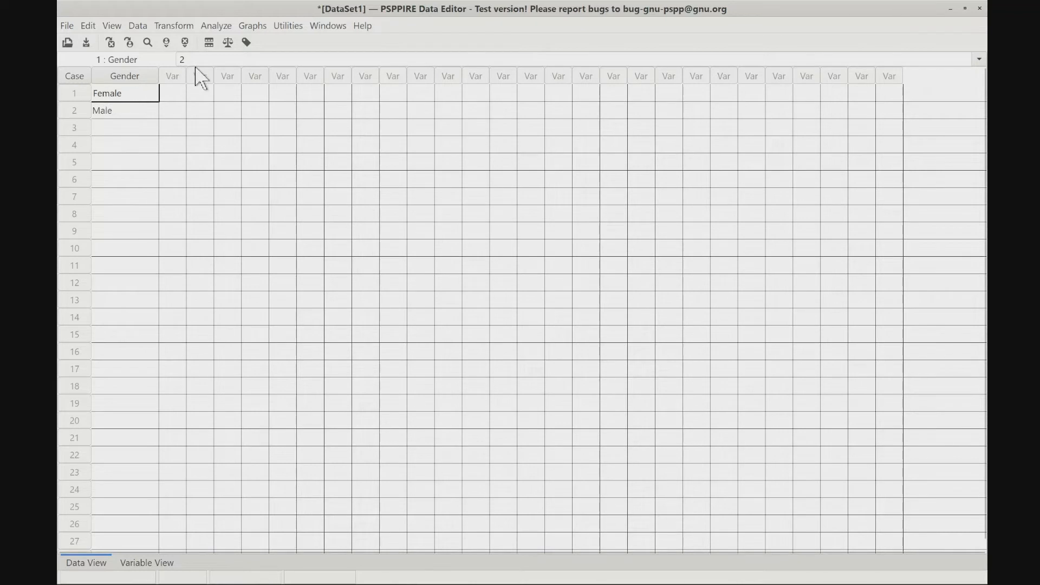
pyautogui.click(118, 112)
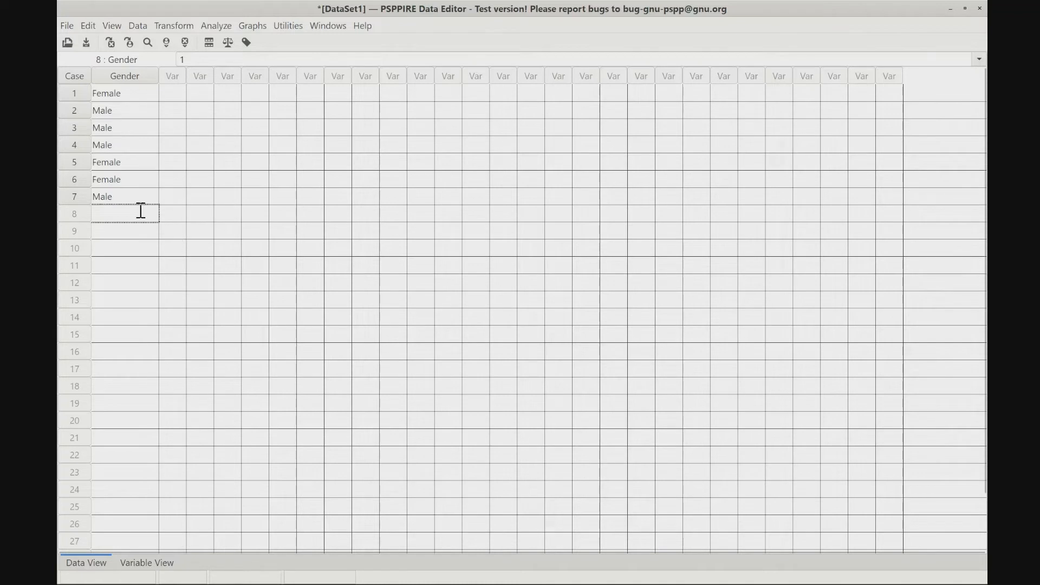
pyautogui.click(124, 215)
pyautogui.write('1')
pyautogui.click(124, 234)
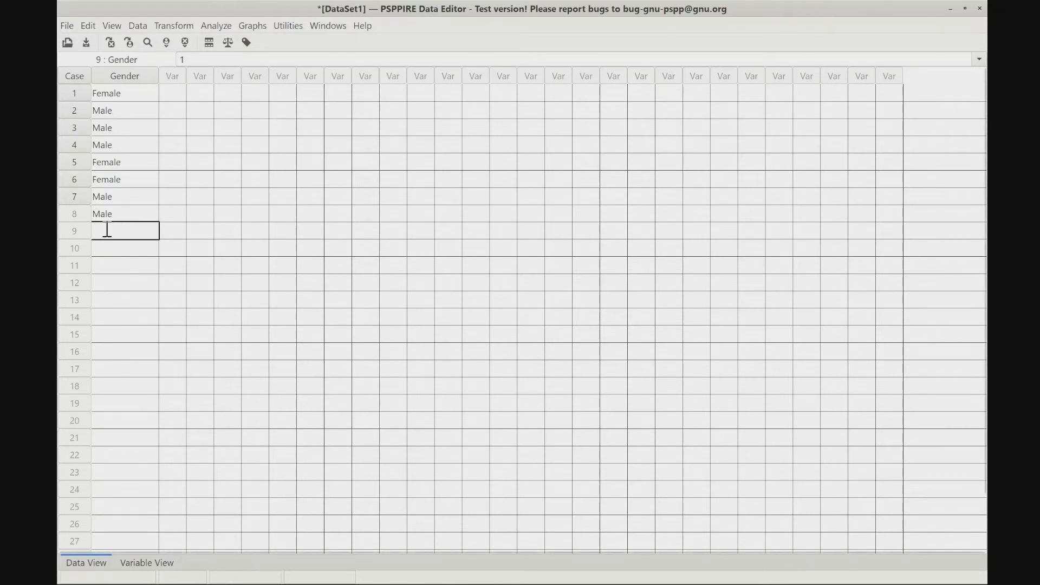
pyautogui.write('2')
pyautogui.press('Return')
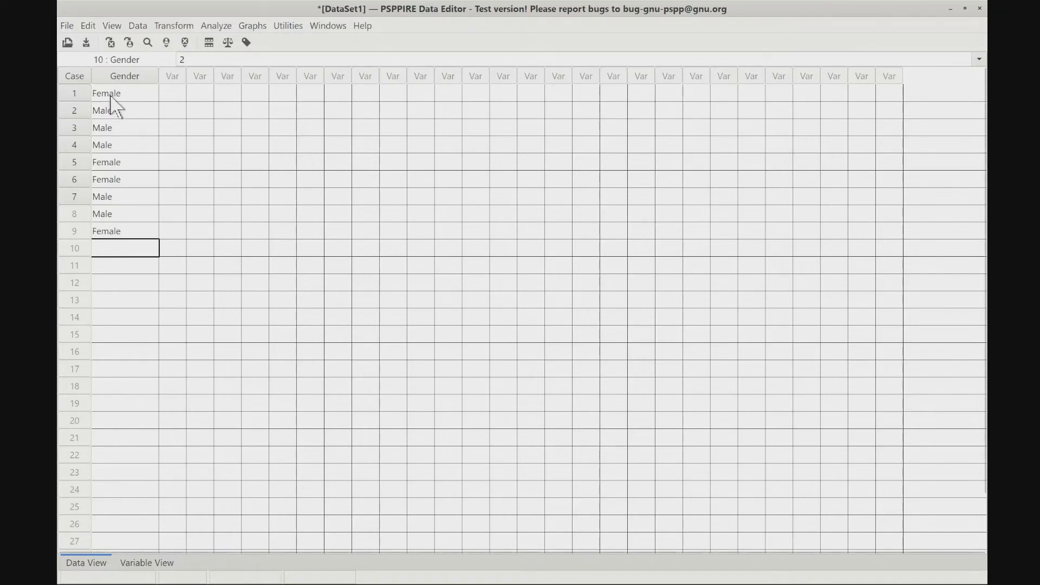
# - Toggle the value labels display so Gender shows numeric codes, and paste the copied values from case 10 downward
pyautogui.click(112, 26)
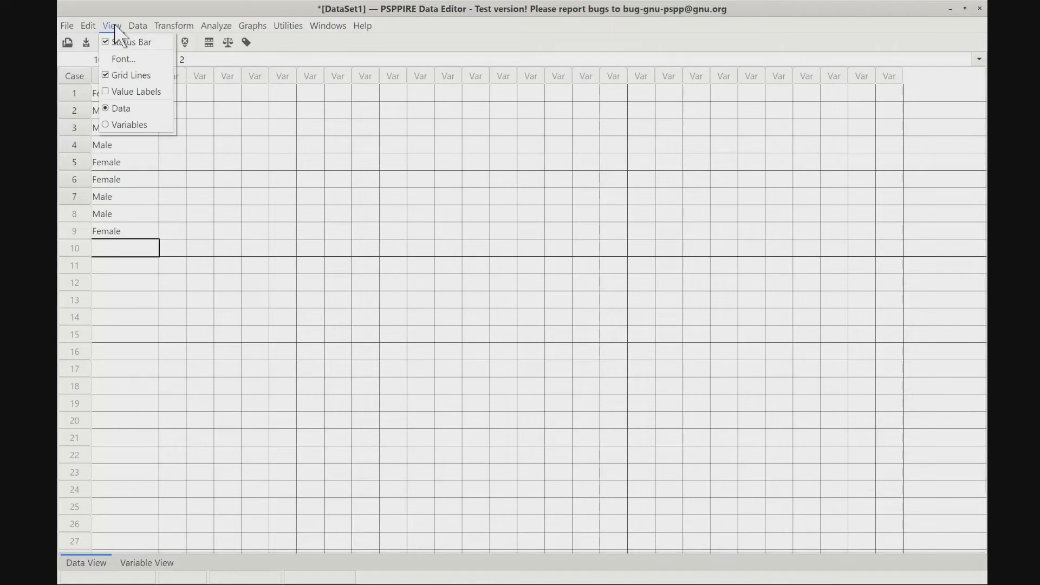
pyautogui.click(106, 93)
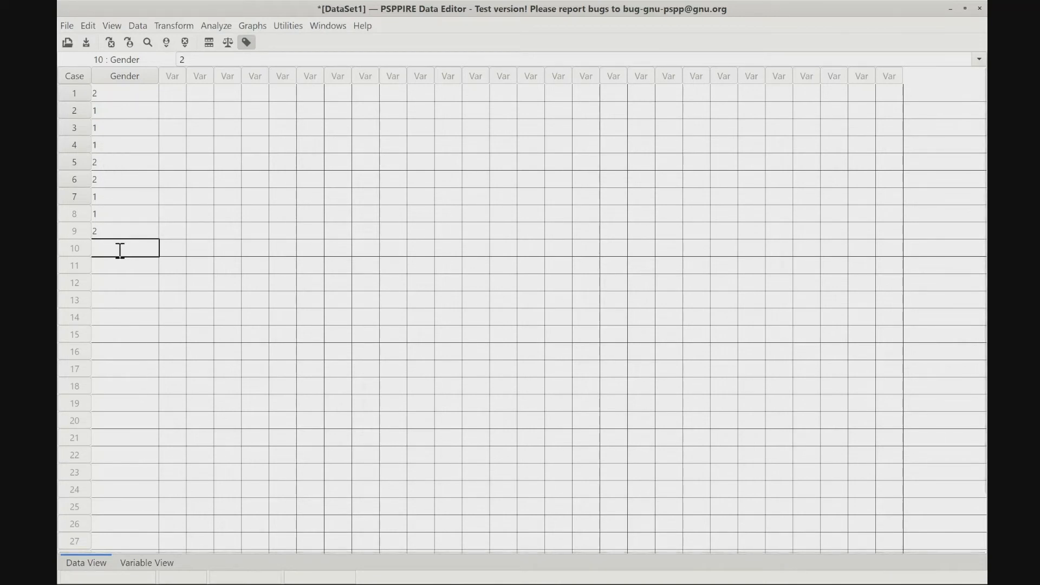
pyautogui.hotkey('ctrl', 'v')
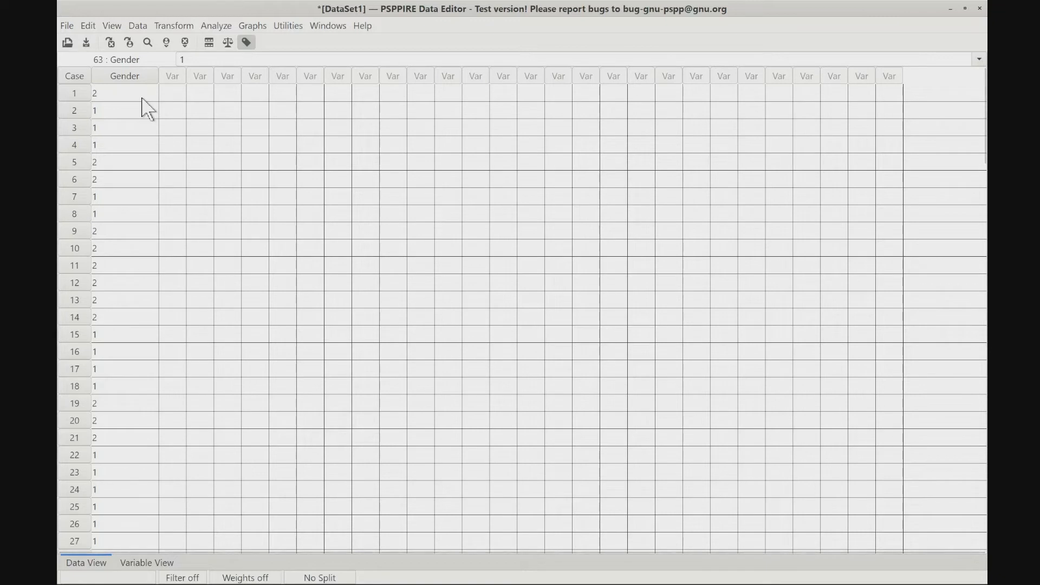
# - Review the Gender codes from the first cases down to the last filled case and return to the beginning
pyautogui.click(135, 141)
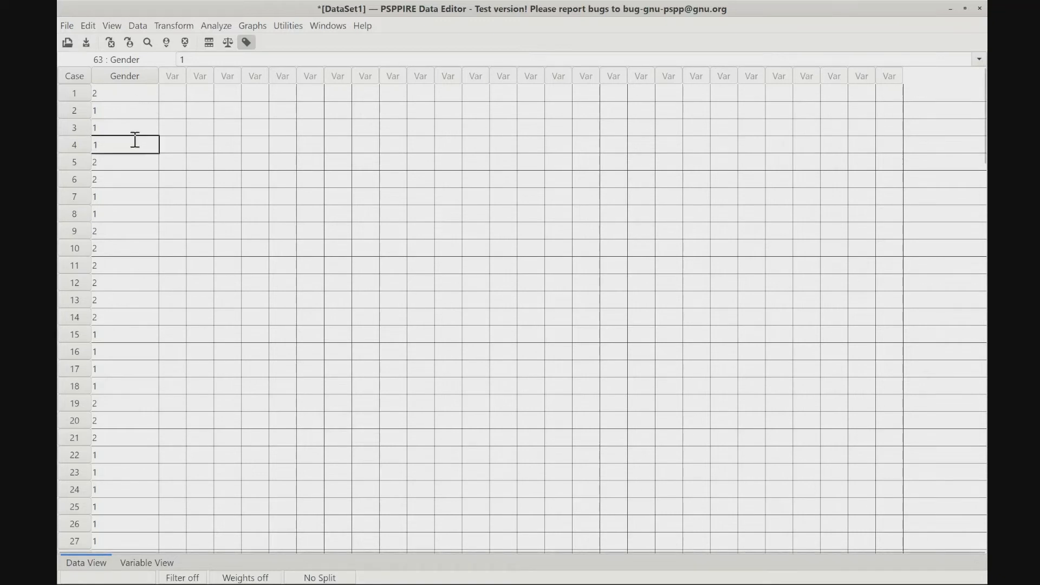
pyautogui.click(130, 182)
pyautogui.click(136, 233)
pyautogui.scroll(-1, 164, 320)
pyautogui.scroll(-3, 164, 319)
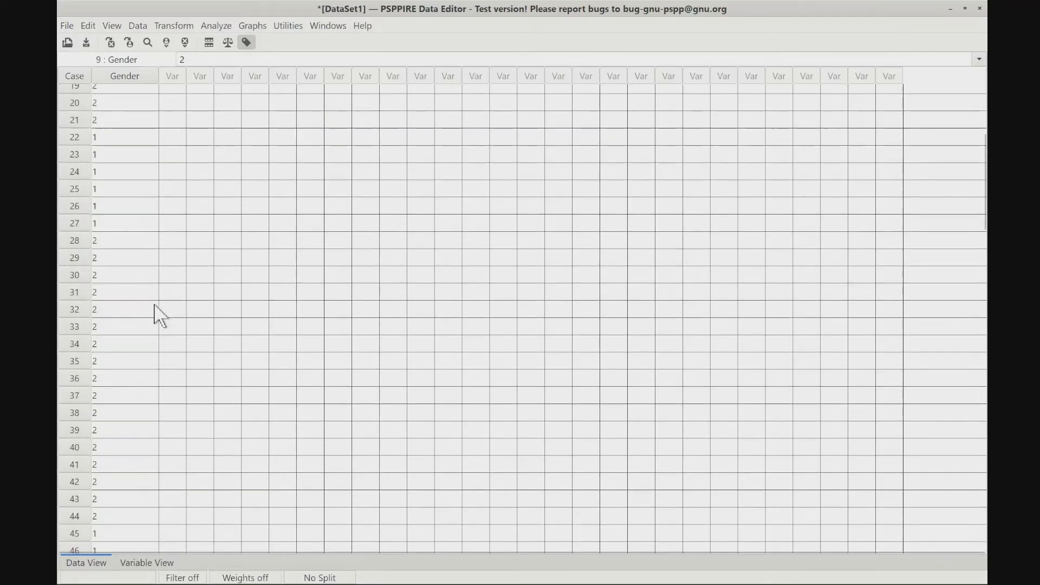
pyautogui.scroll(-4, 128, 352)
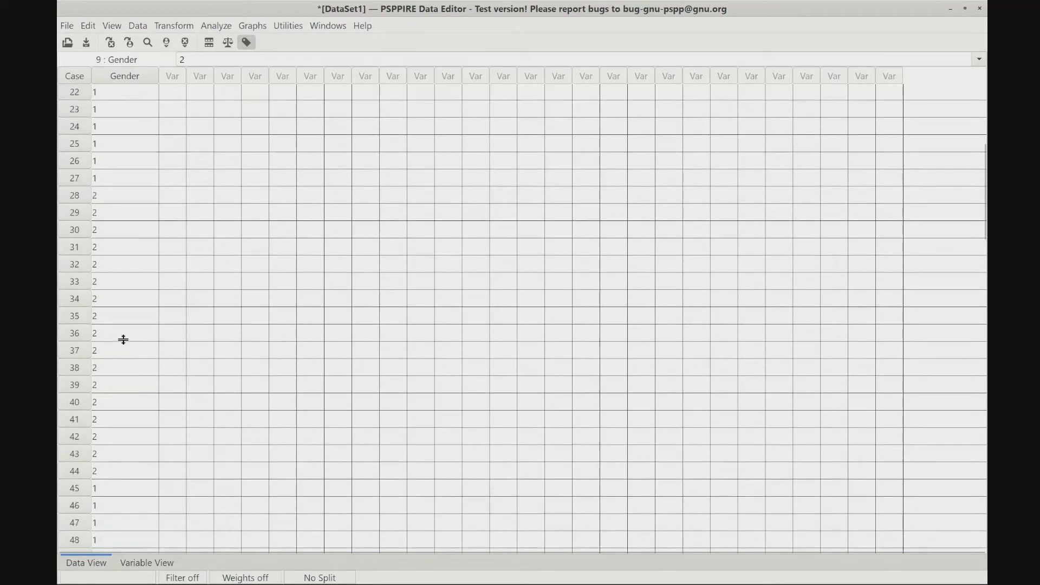
pyautogui.scroll(-7, 130, 355)
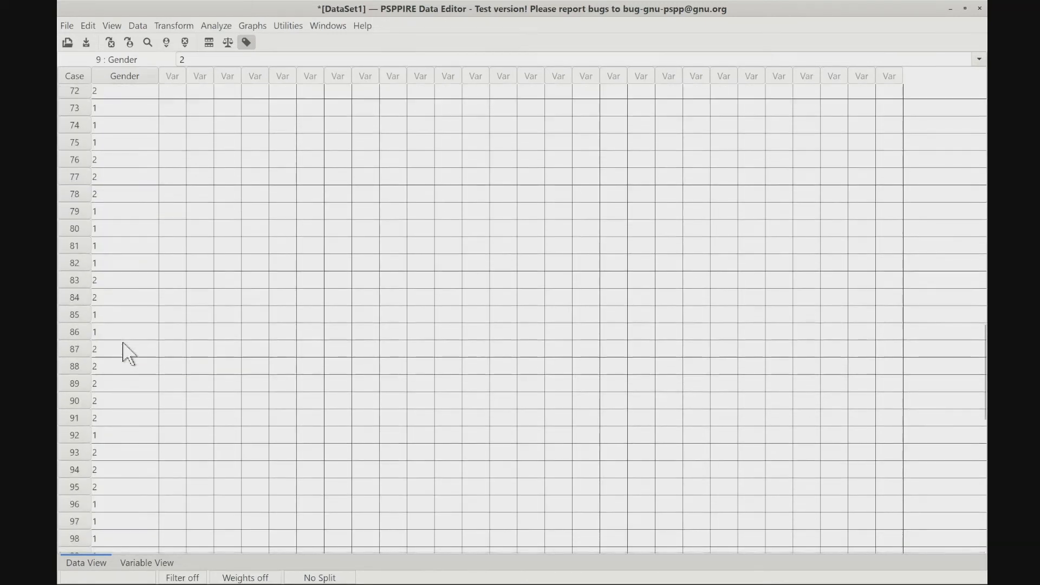
pyautogui.scroll(-3, 123, 379)
pyautogui.scroll(-1, 116, 390)
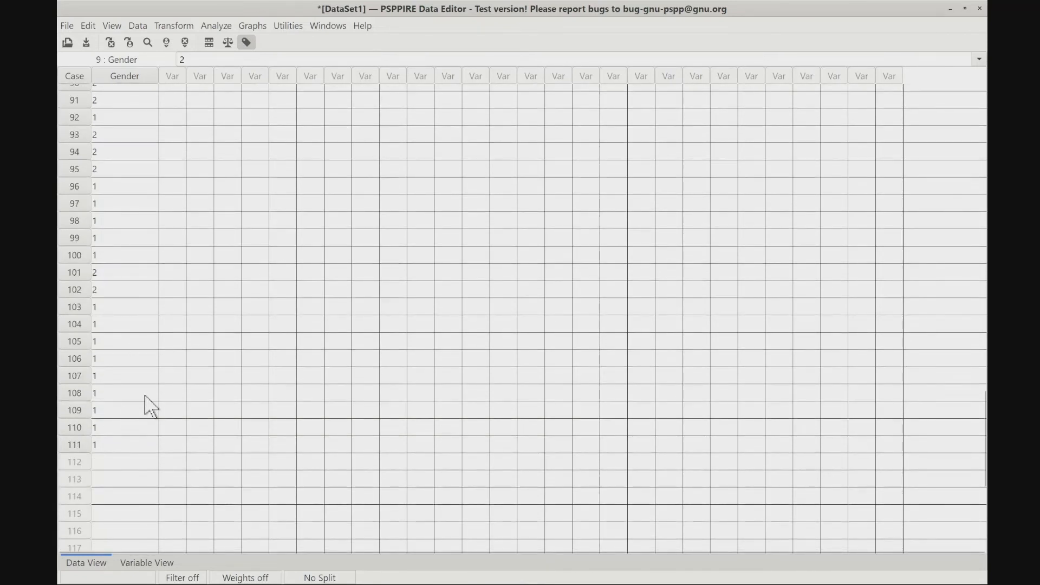
pyautogui.scroll(16, 142, 402)
pyautogui.scroll(2, 130, 389)
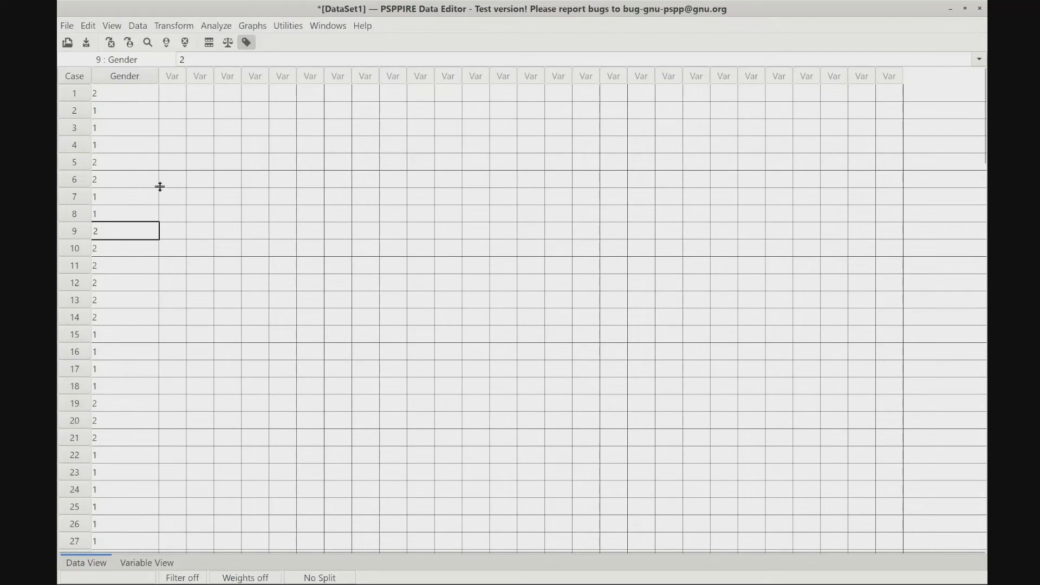
# - Set up a Frequencies analysis with Respondent's Gender as the analysed variable
pyautogui.click(225, 25)
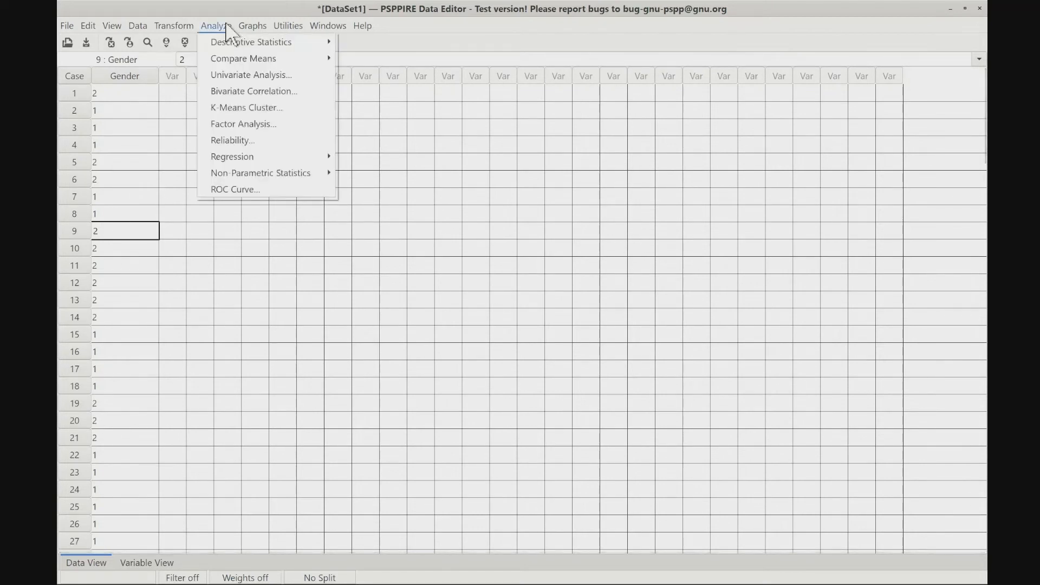
pyautogui.moveTo(220, 48)
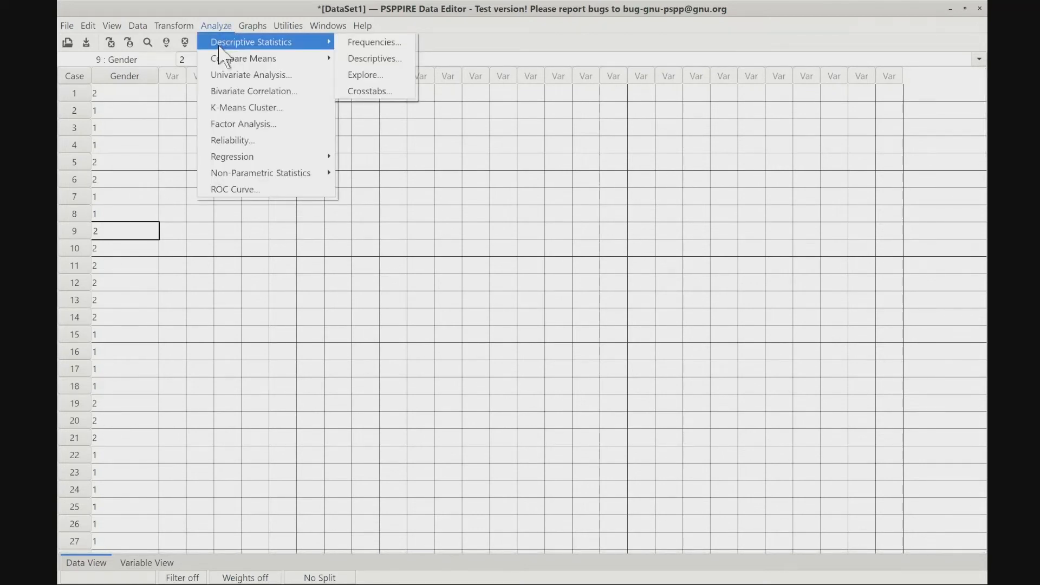
pyautogui.click(362, 44)
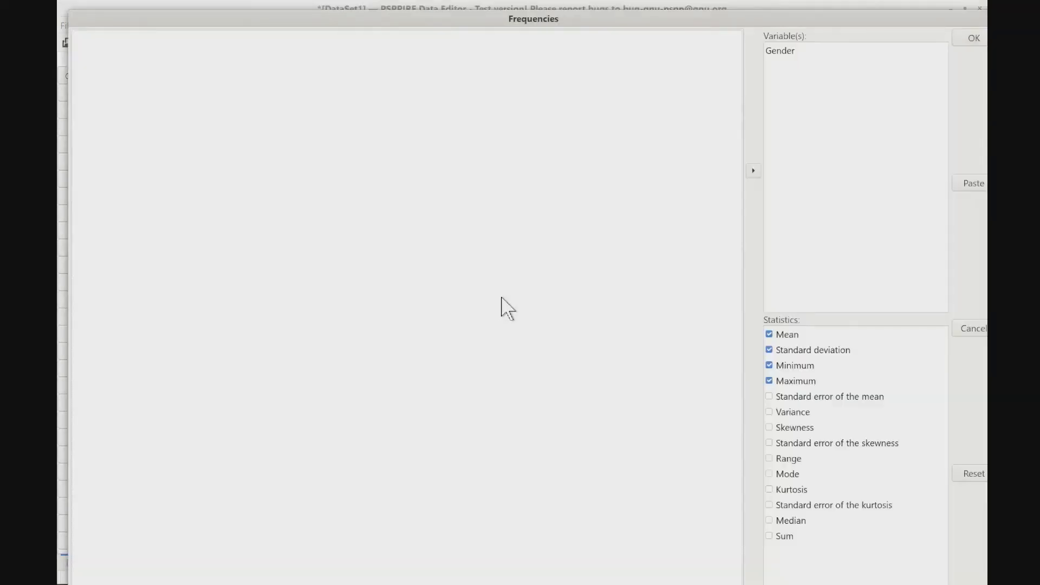
pyautogui.click(780, 50)
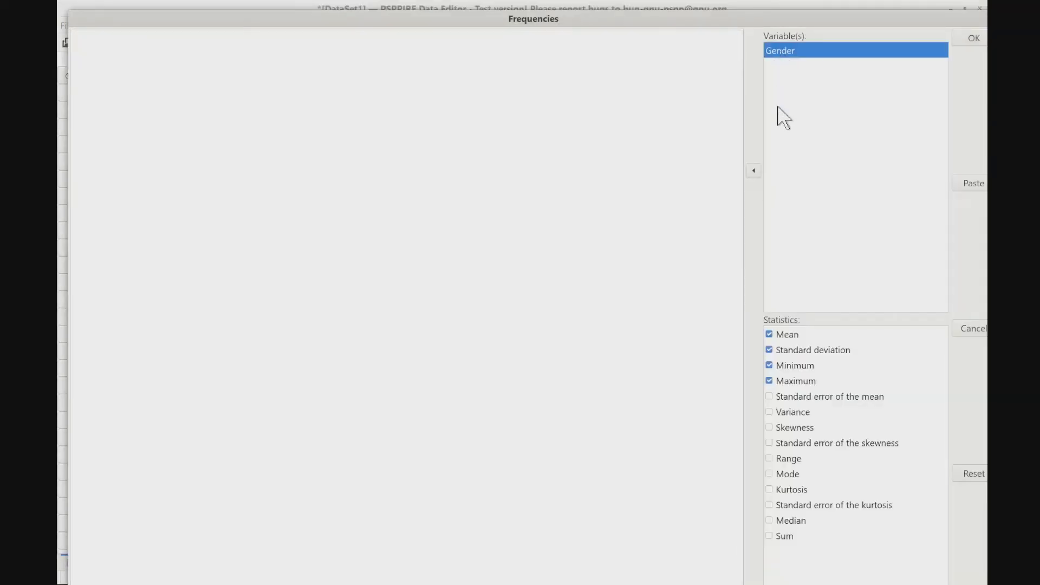
pyautogui.click(754, 171)
pyautogui.click(140, 38)
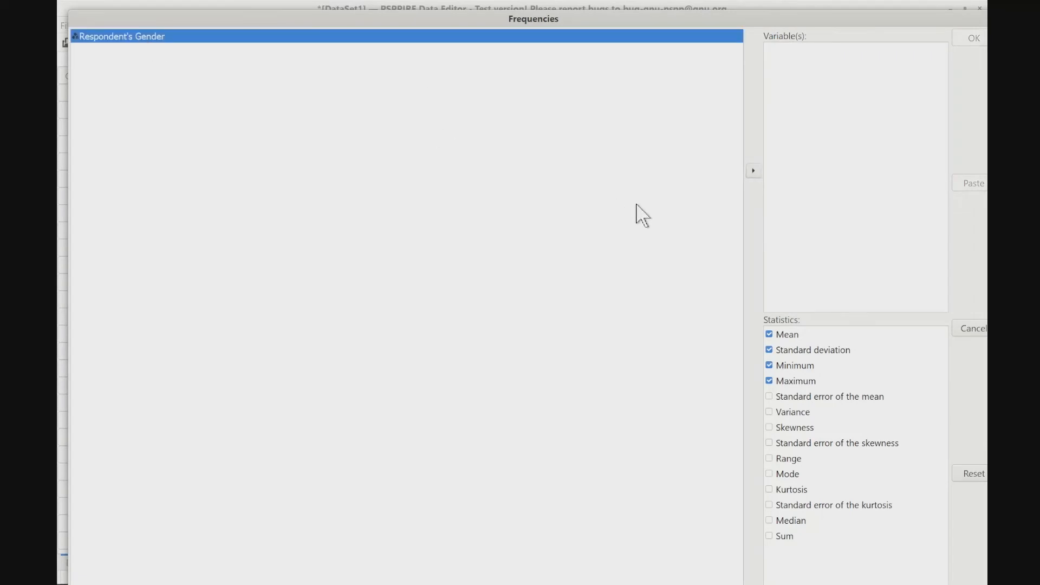
pyautogui.click(755, 173)
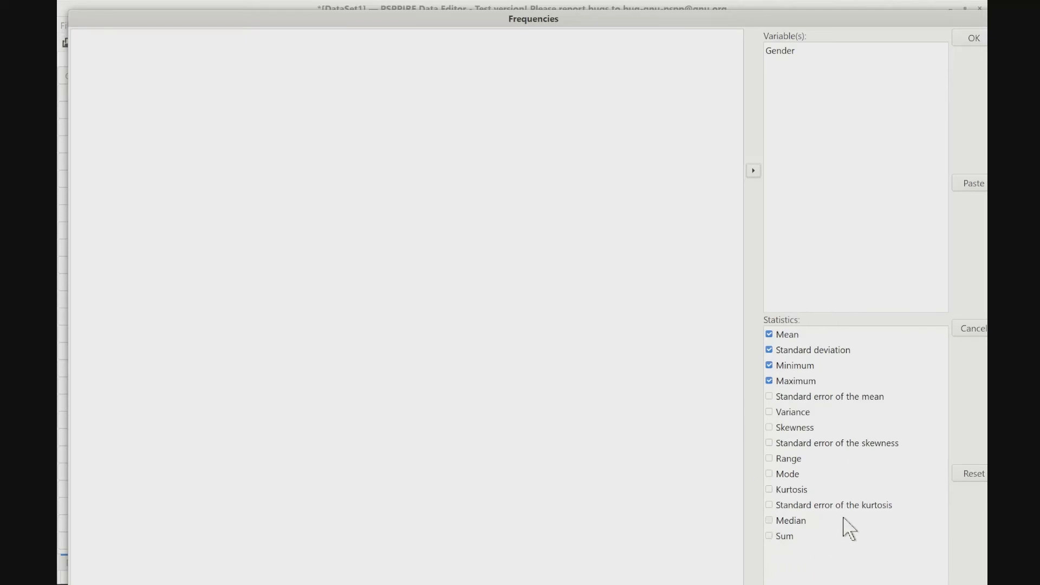
# - Enable histograms, bar charts and pie charts for the Gender frequencies, and run the analysis
pyautogui.moveTo(762, 18); pyautogui.dragTo(690, 1)
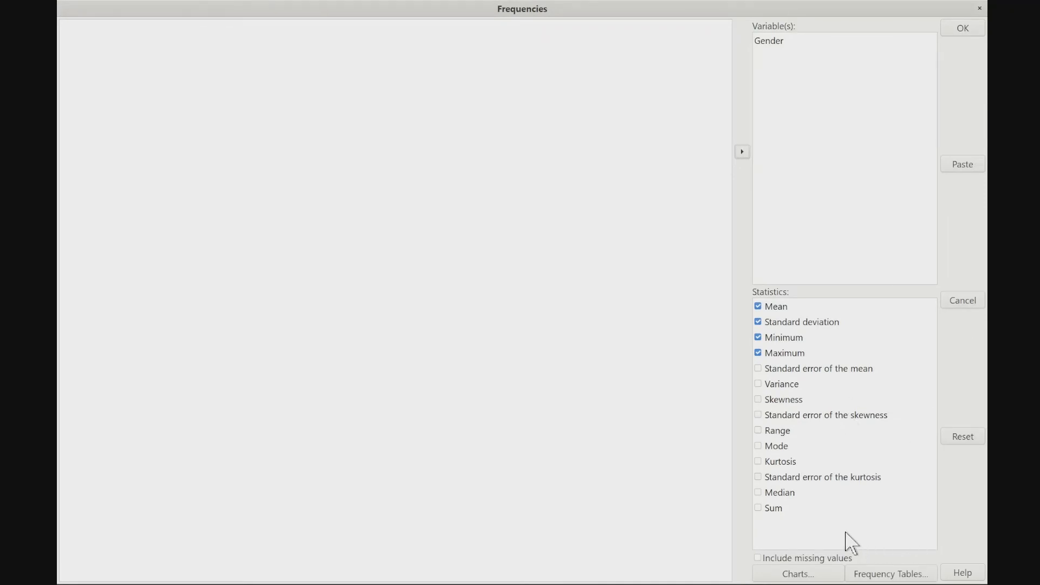
pyautogui.click(806, 573)
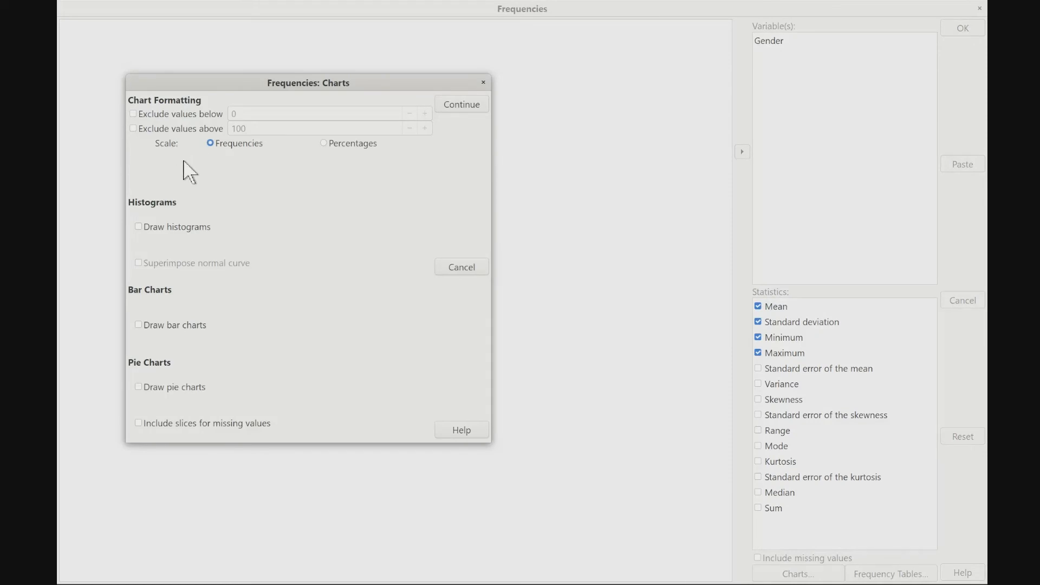
pyautogui.click(138, 227)
pyautogui.click(138, 325)
pyautogui.click(139, 387)
pyautogui.click(471, 106)
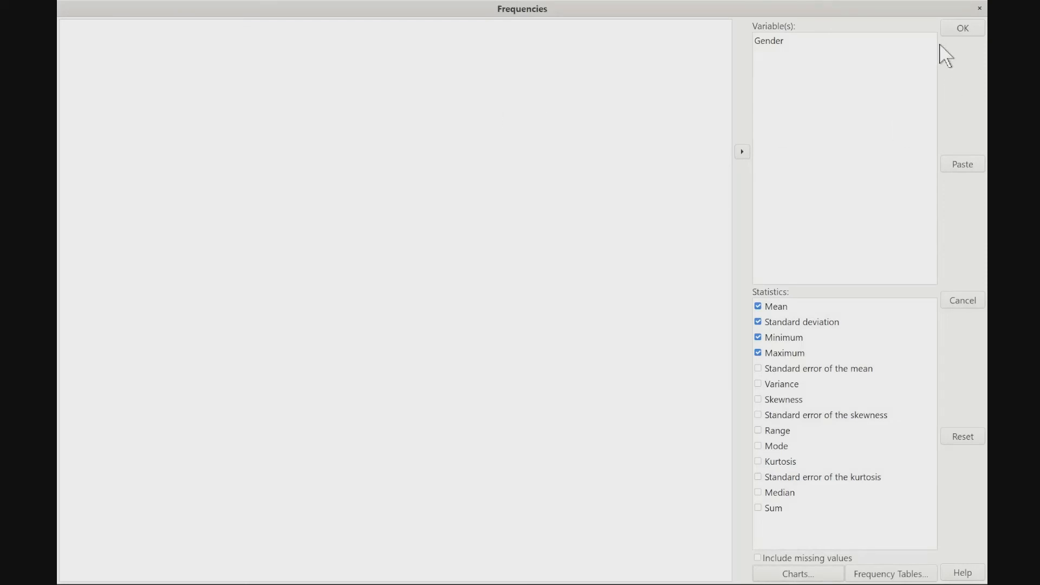
pyautogui.click(958, 32)
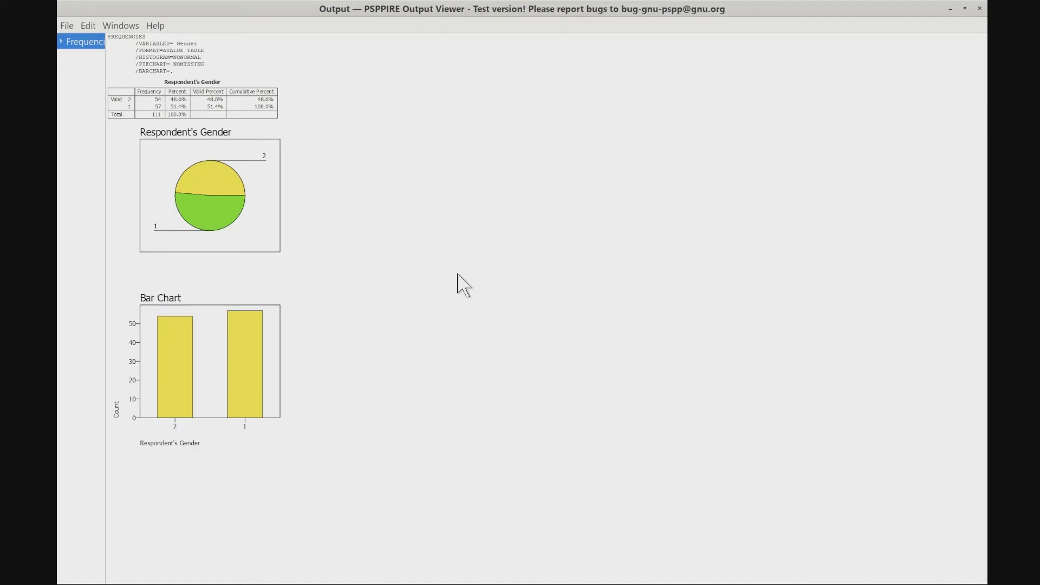
pyautogui.click(287, 218)
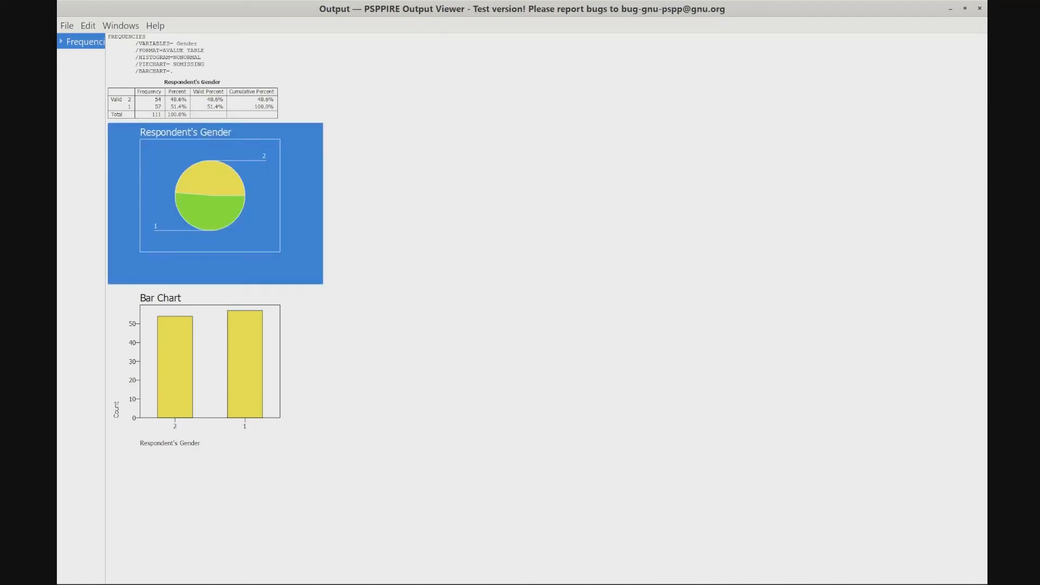
pyautogui.click(466, 281)
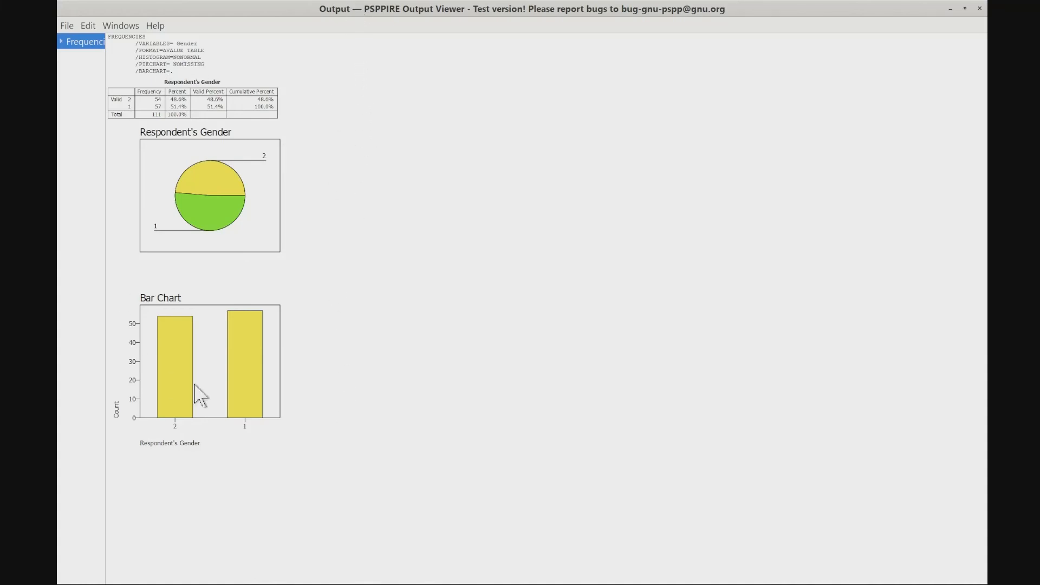
# - Export the frequencies output to the Desktop as a PDF file named report
pyautogui.click(68, 27)
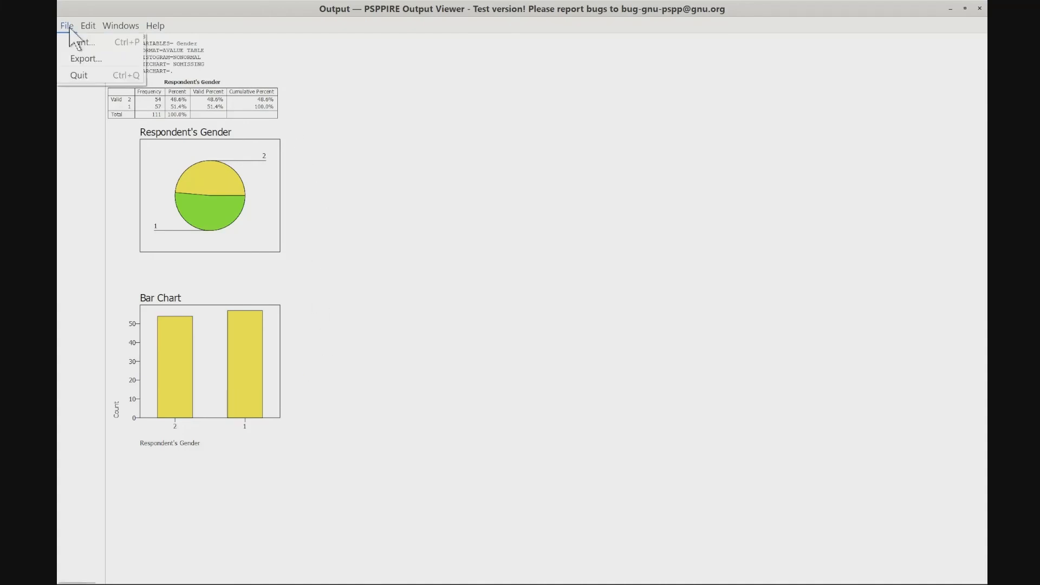
pyautogui.click(85, 59)
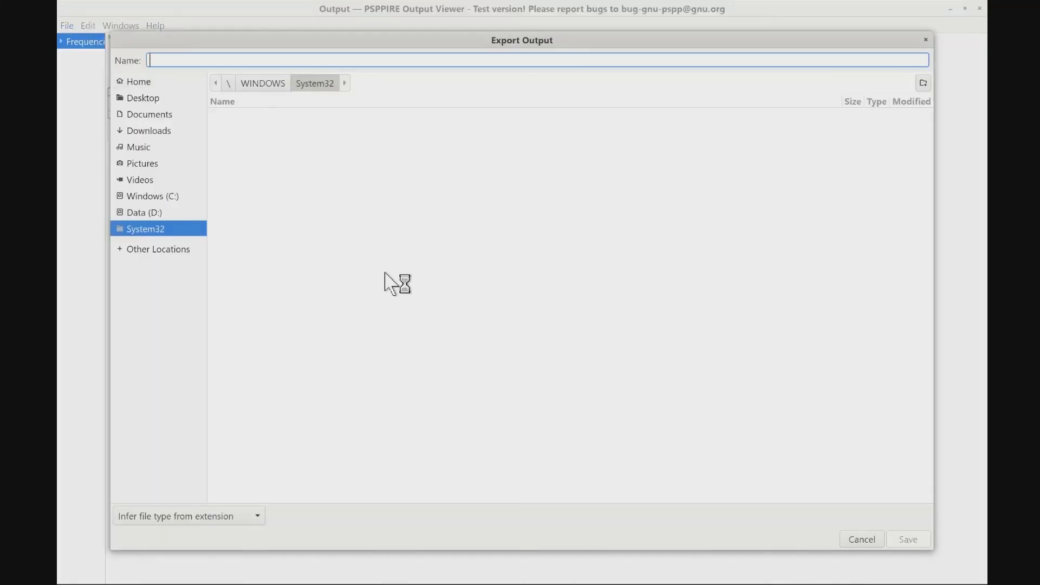
pyautogui.click(158, 98)
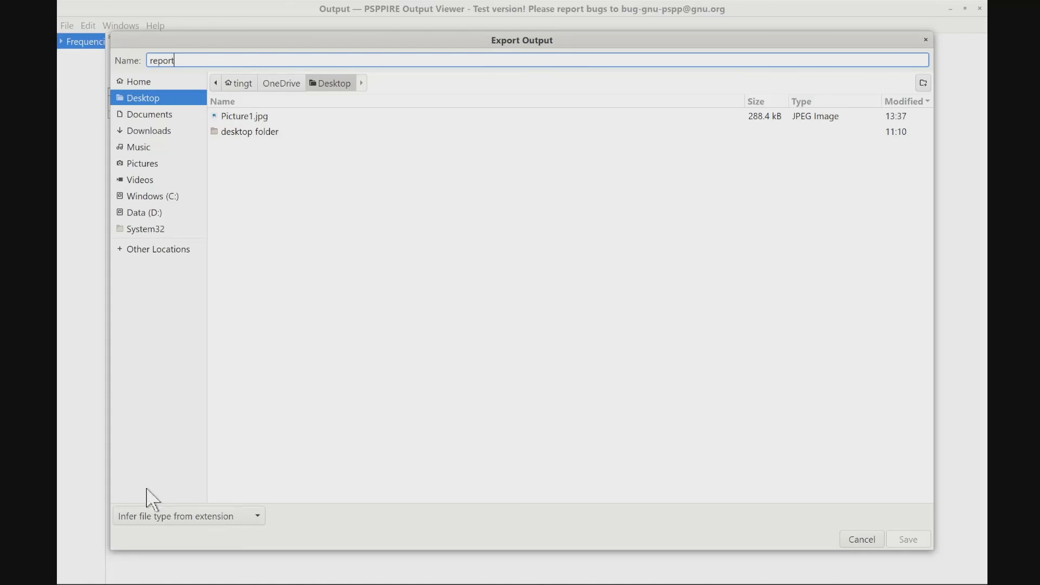
pyautogui.click(224, 520)
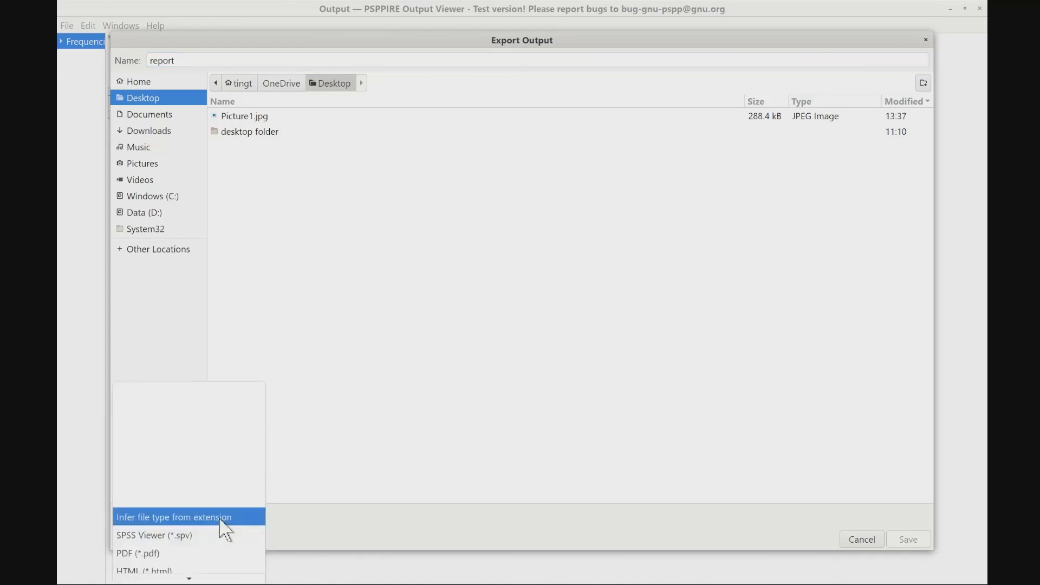
pyautogui.scroll(-5, 297, 499)
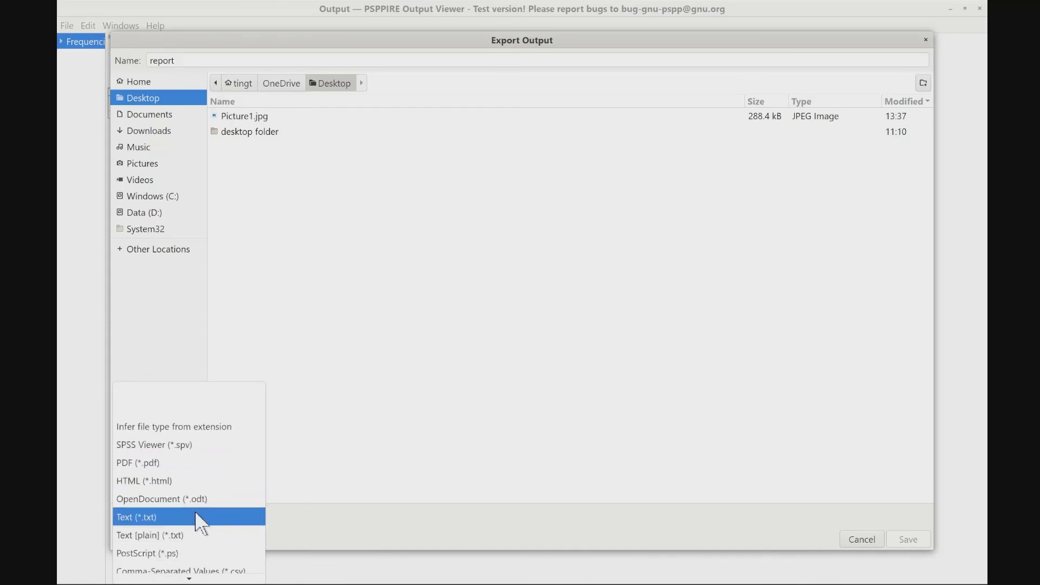
pyautogui.scroll(-2, 194, 510)
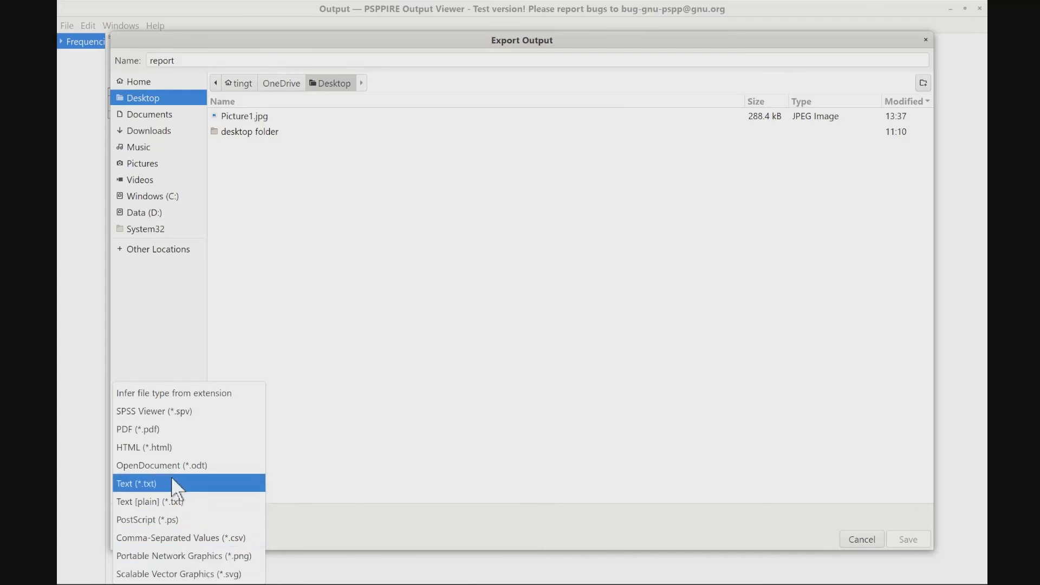
pyautogui.click(173, 436)
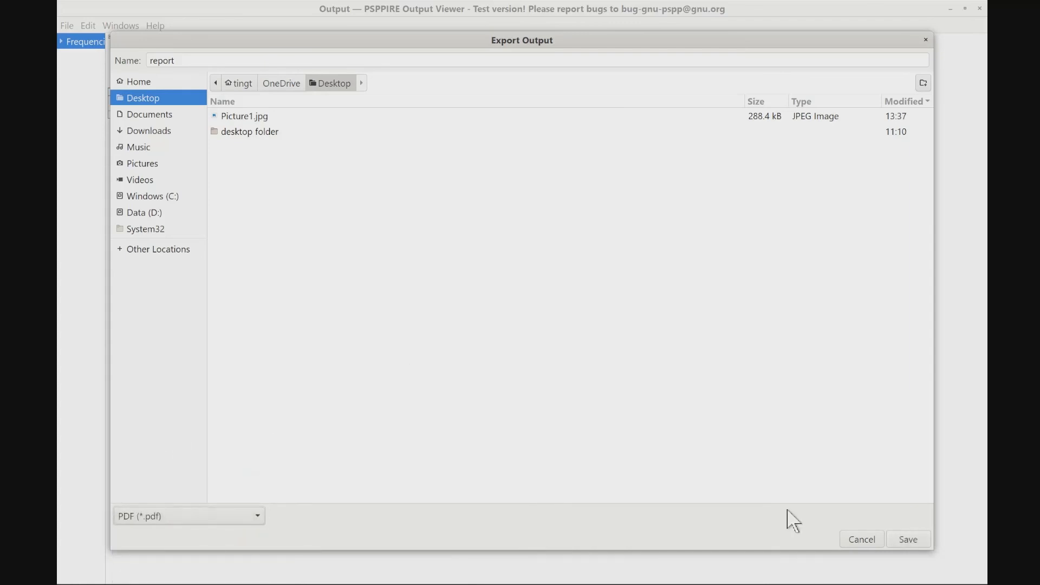
pyautogui.click(907, 540)
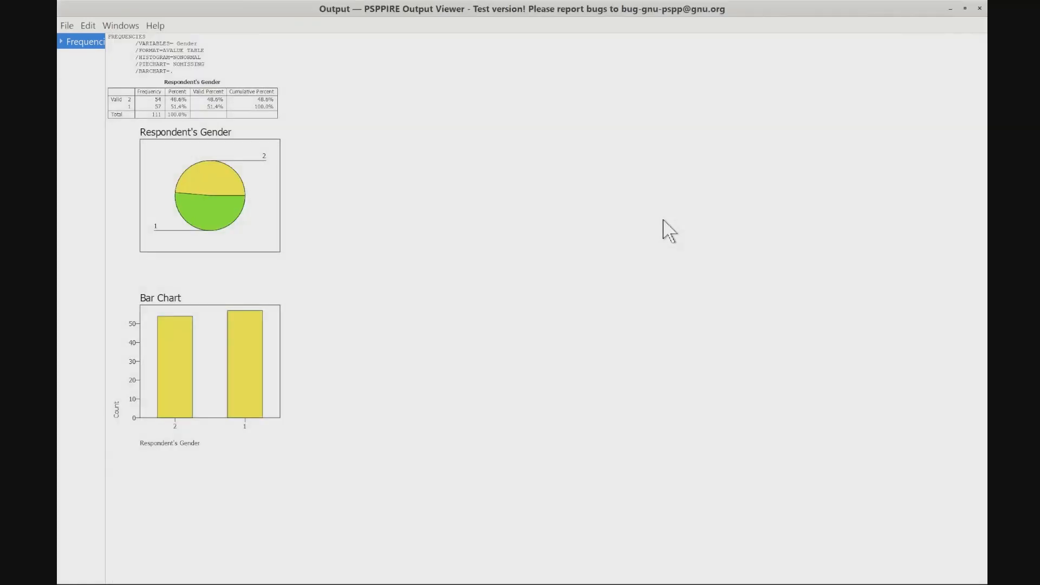
# - Switch to File Explorer, open report.pdf from the Desktop in Adobe Reader, and look through its table and charts
pyautogui.moveTo(455, 583)
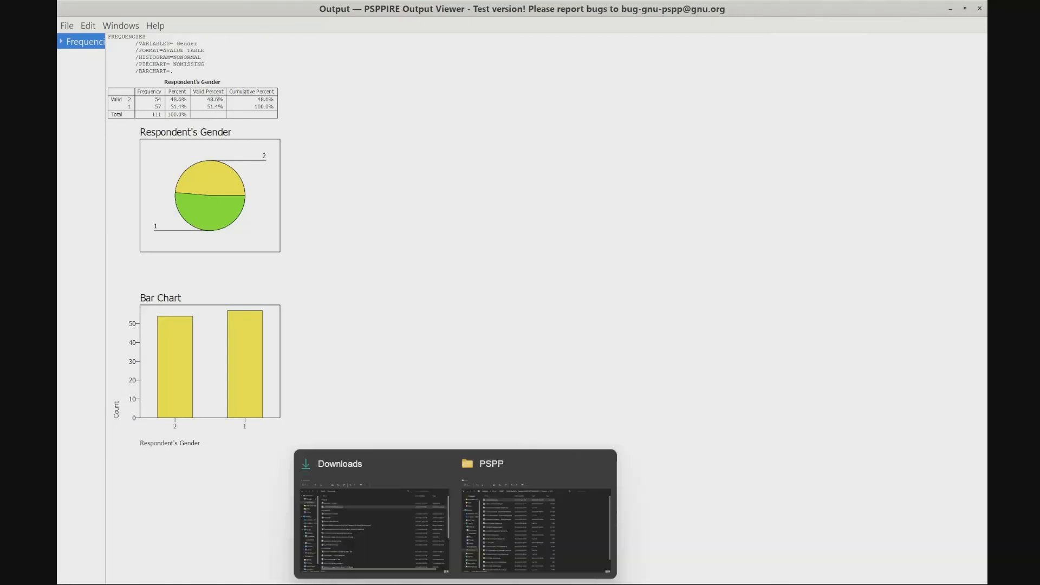
pyautogui.click(408, 550)
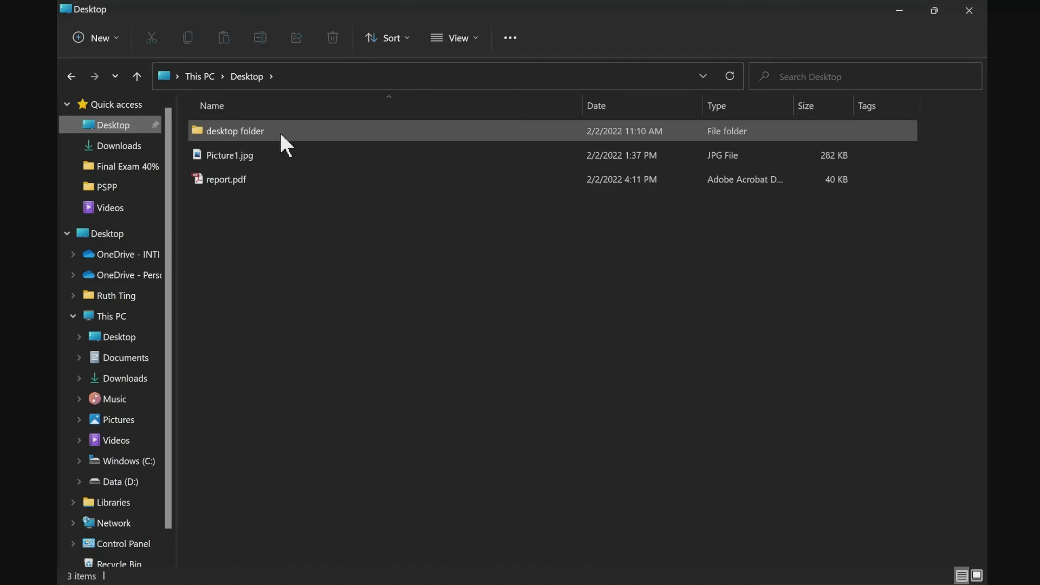
pyautogui.click(241, 182)
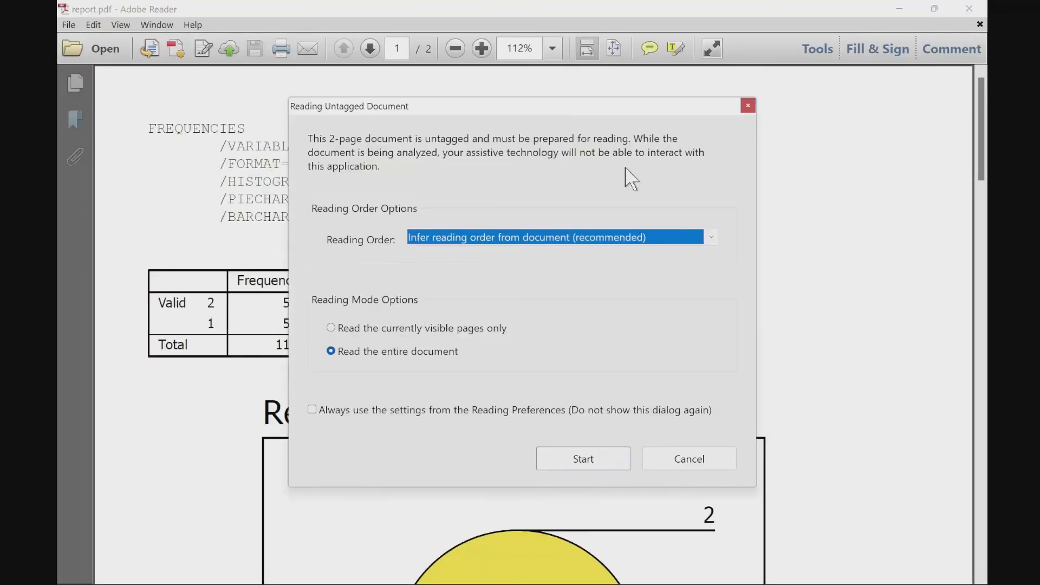
pyautogui.click(747, 106)
pyautogui.scroll(-5, 414, 279)
pyautogui.scroll(-12, 410, 279)
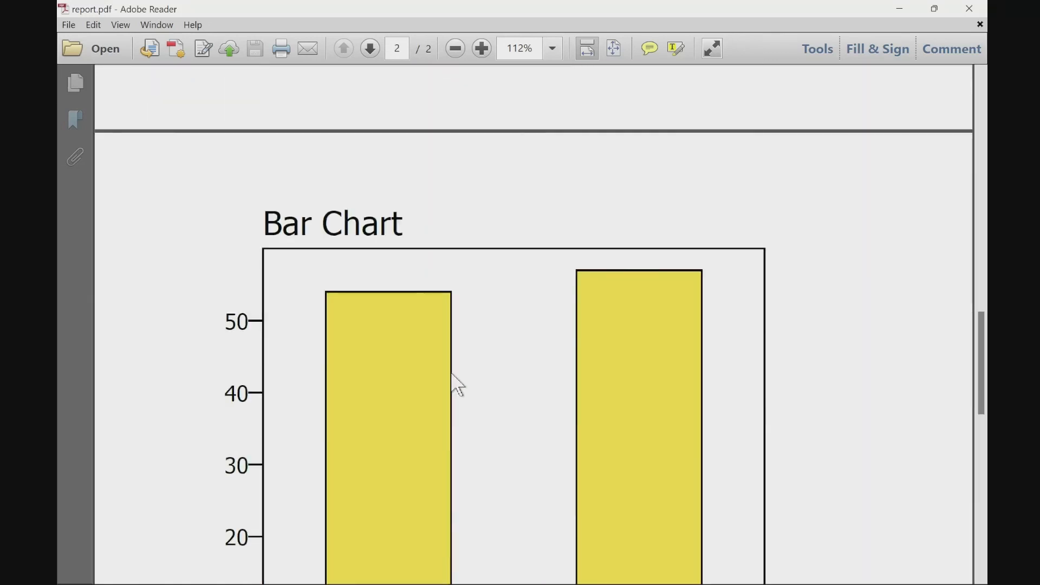
pyautogui.scroll(-7, 454, 380)
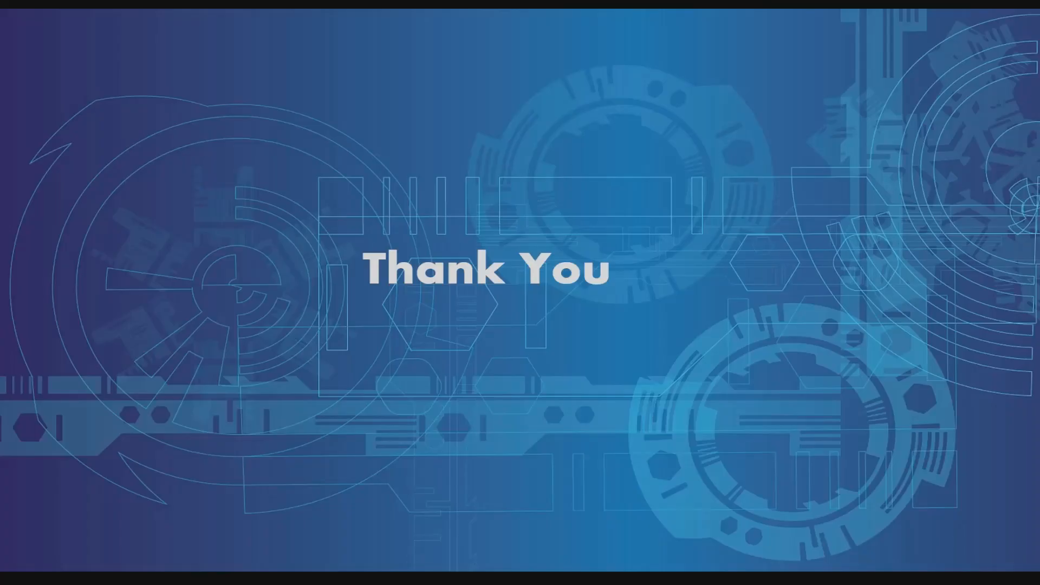